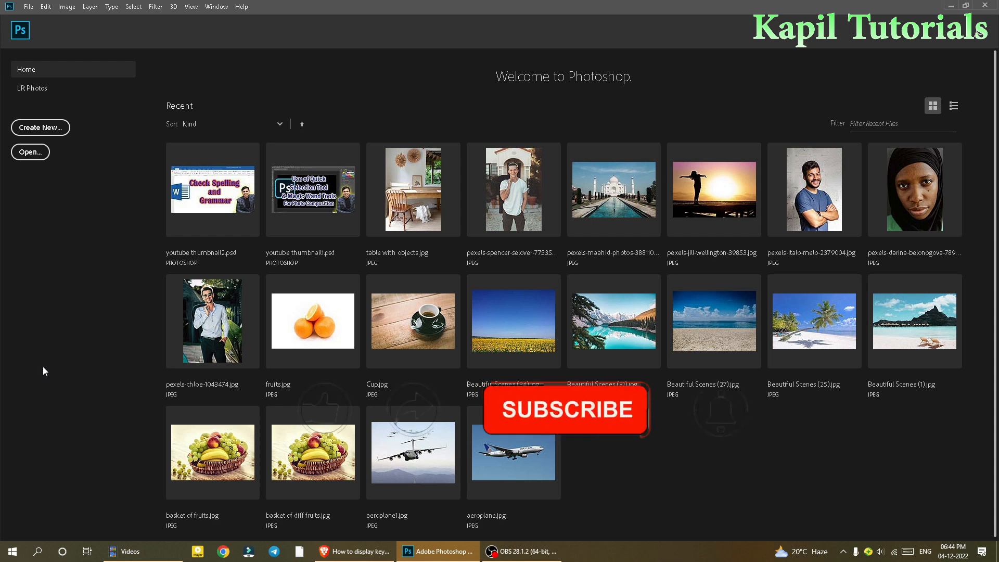
Step: Start a new document from the Photo presets at 7 × 5 inches landscape and set its resolution to 75 pixels/inch
left_click(36, 133)
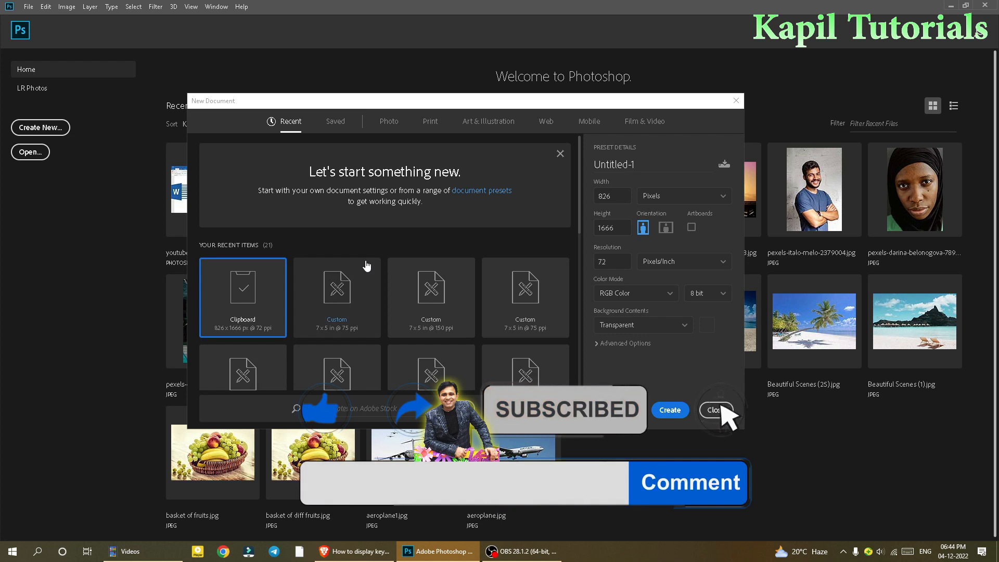
left_click(387, 124)
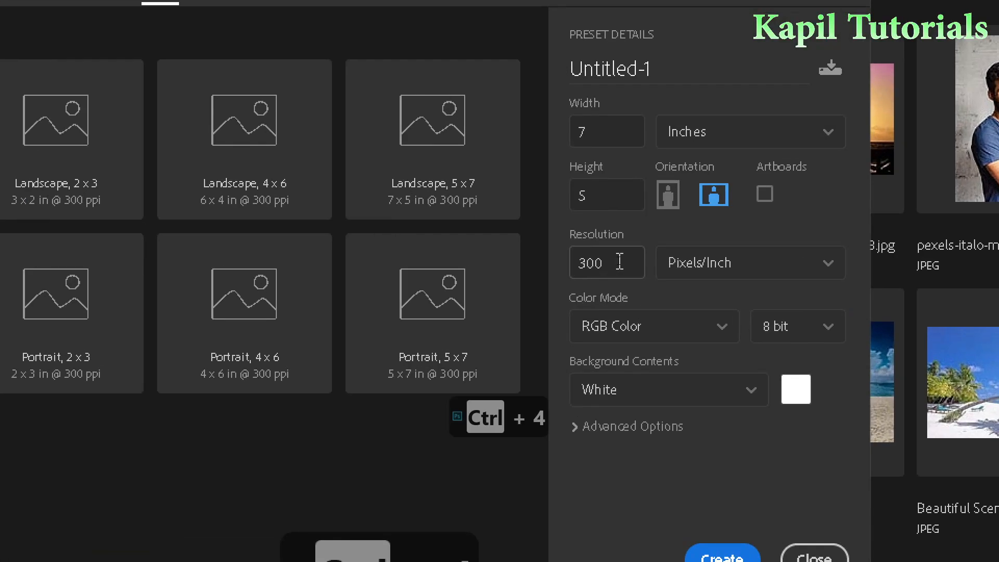
left_click_drag(619, 261, 594, 262)
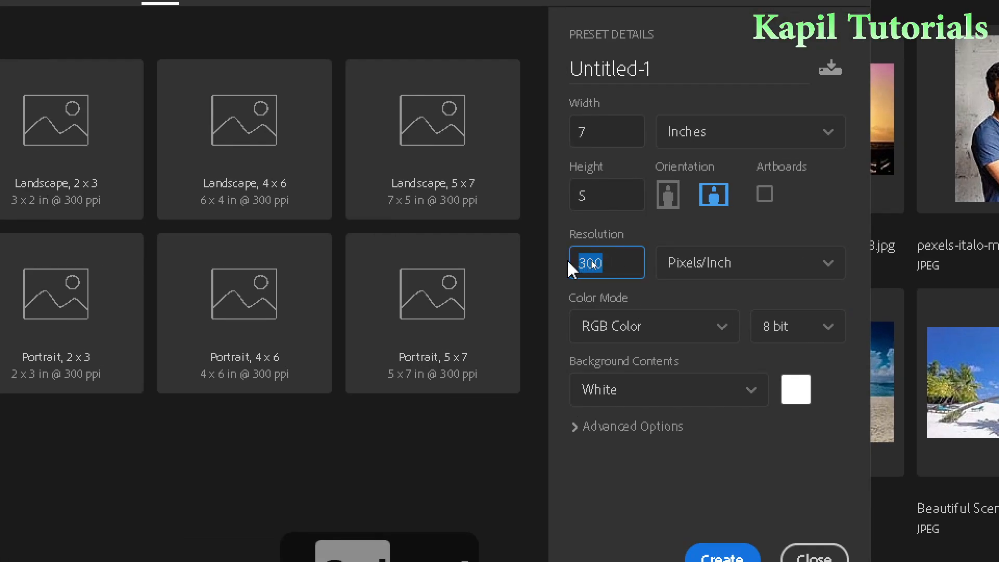
type("75")
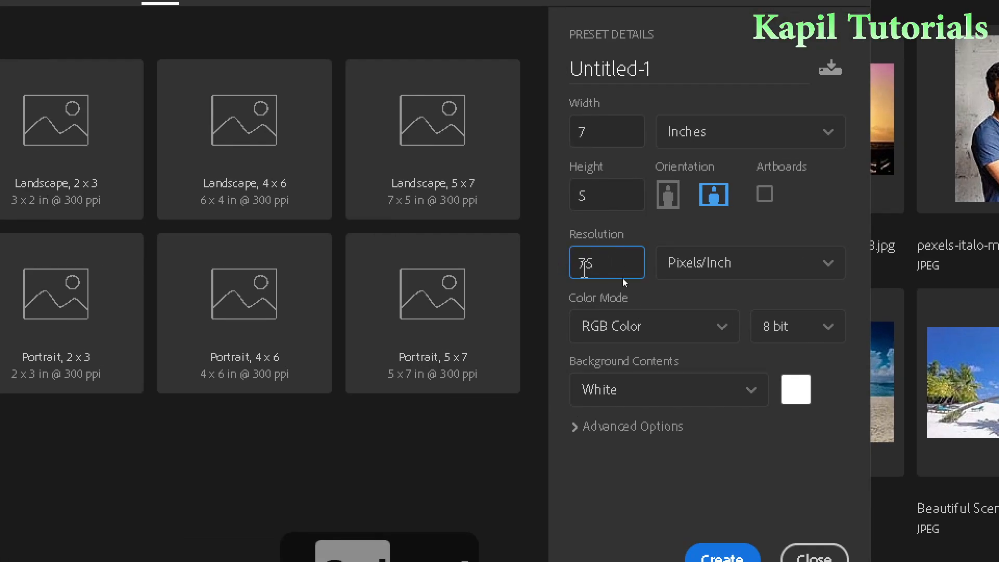
Step: Set the new document's background contents to Transparent and create the document
left_click(751, 399)
scroll(708, 442, "down", 2)
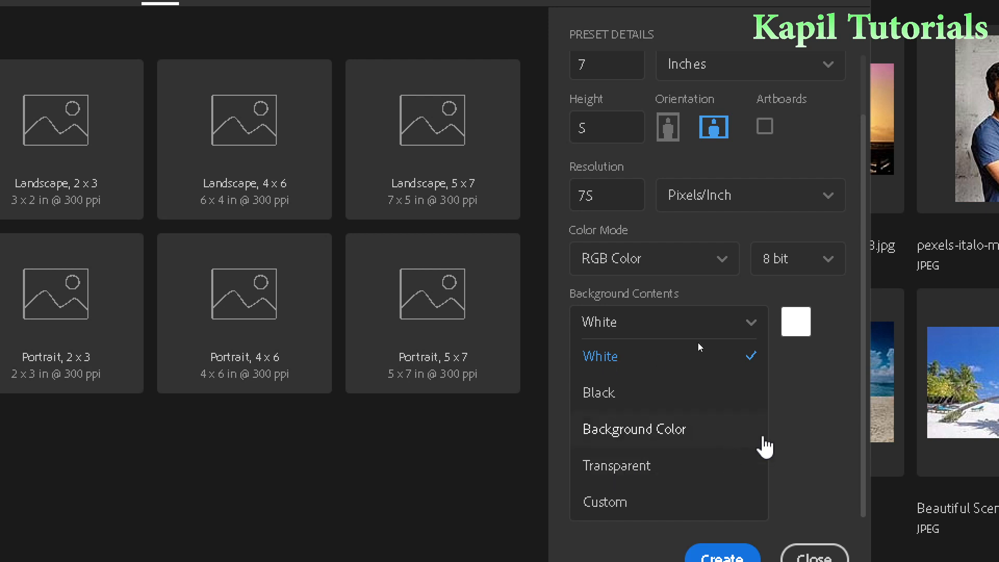
left_click(838, 426)
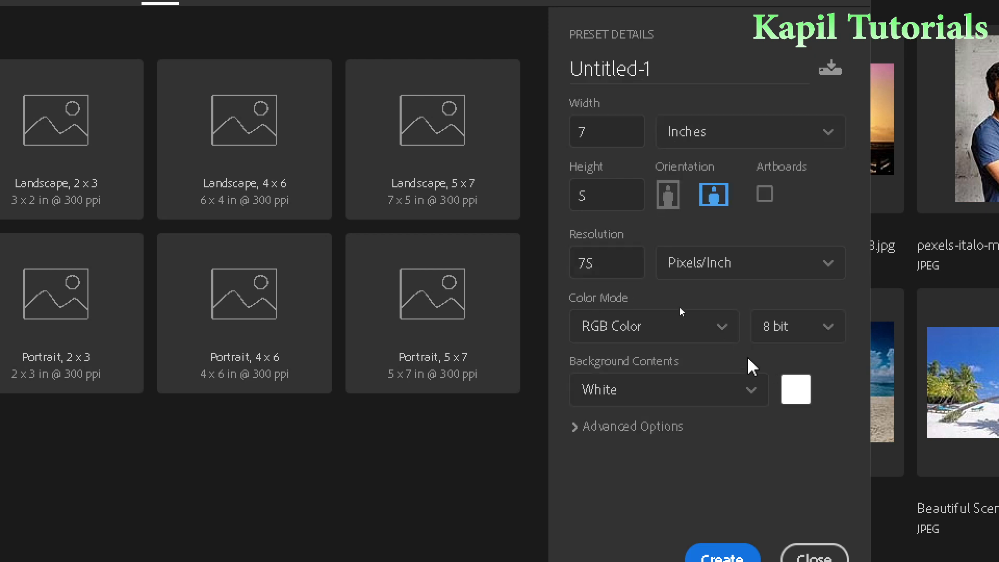
left_click(750, 389)
scroll(867, 391, "down", 2)
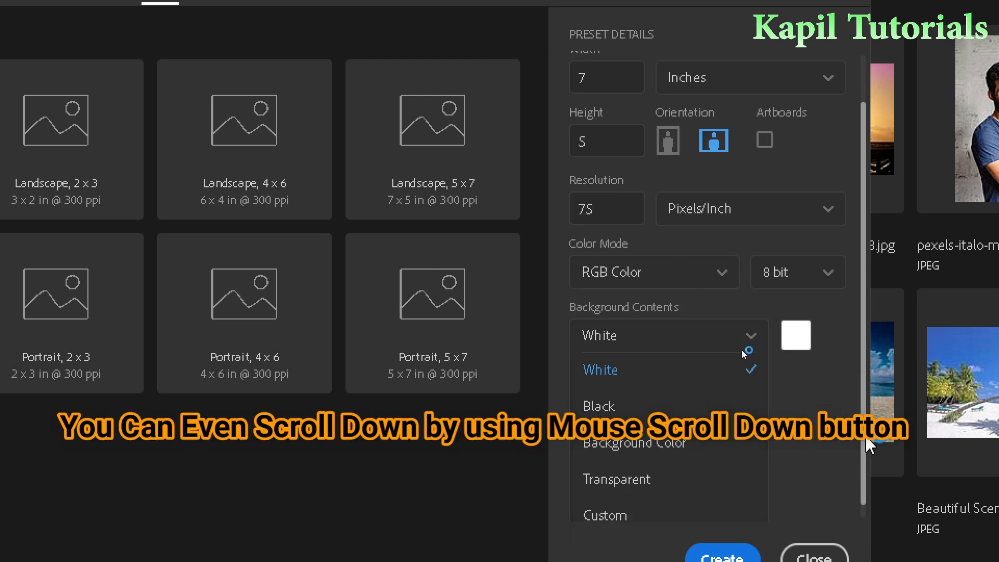
left_click(764, 461)
scroll(771, 445, "down", 1)
left_click(724, 494)
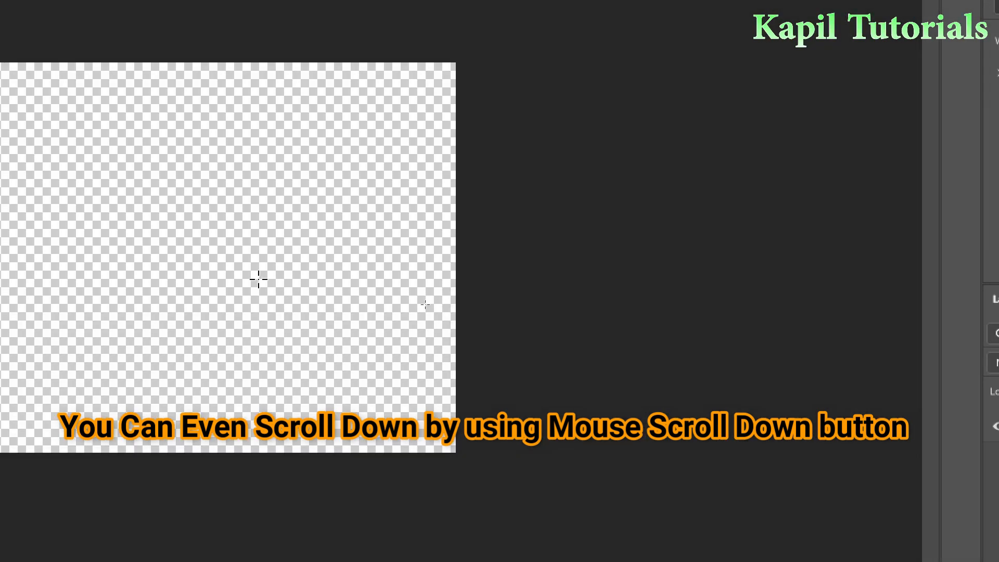
Step: Draw a green rectangle about 130 × 83 px left of the canvas centre with the Rectangle Tool in Shape mode
key("ctrl+4")
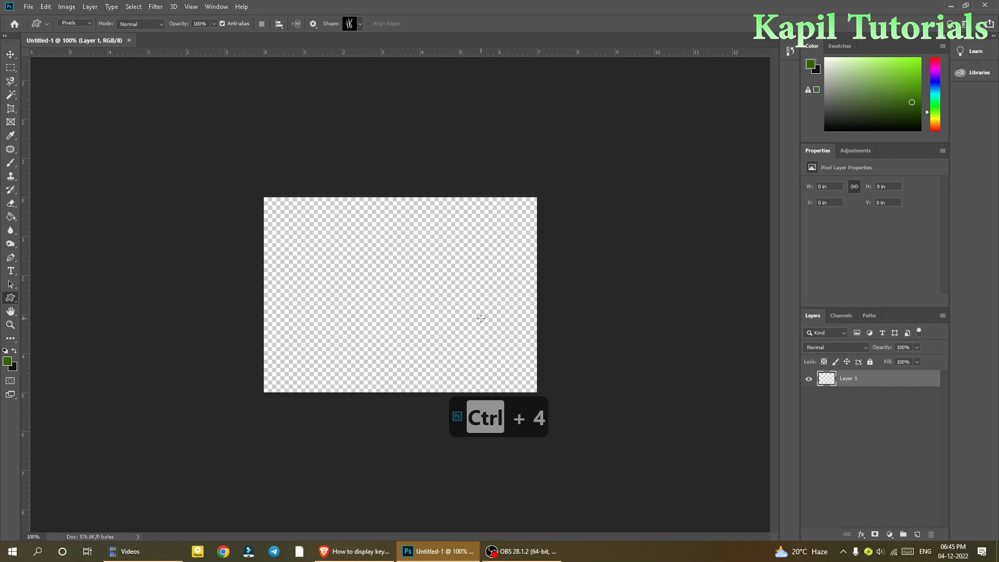
key("ctrl+plus")
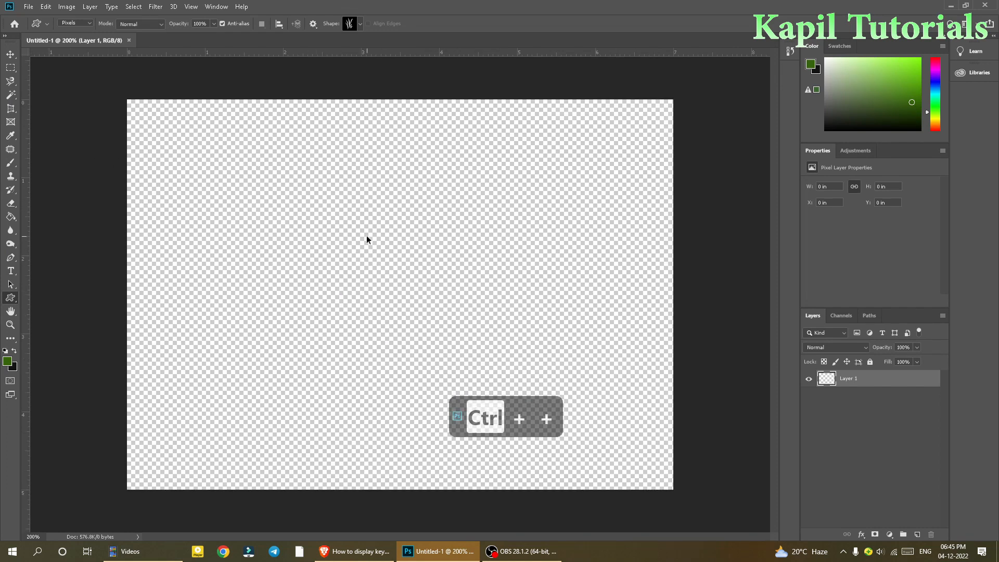
key("ctrl+4")
right_click(11, 298)
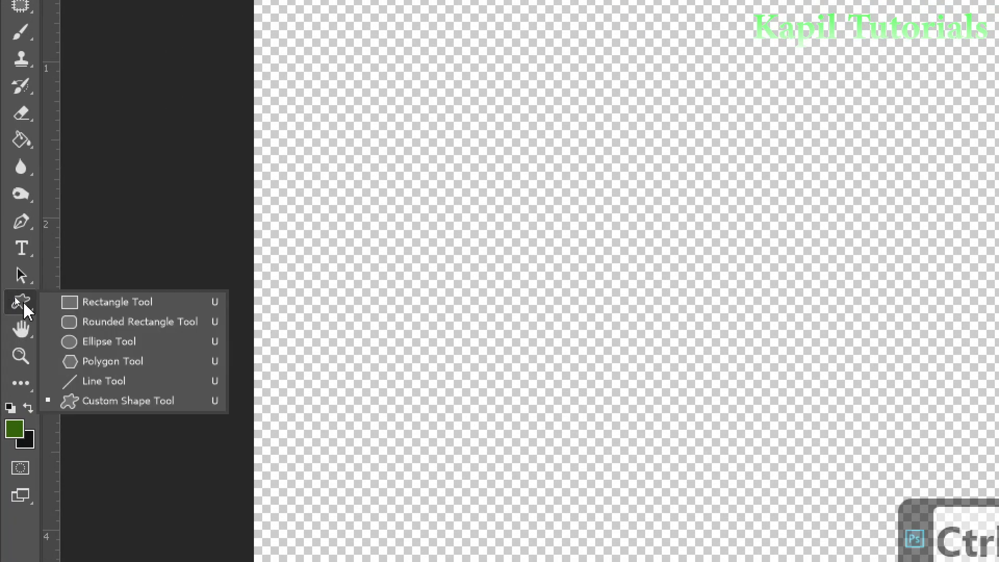
left_click(85, 307)
key("ctrl+4")
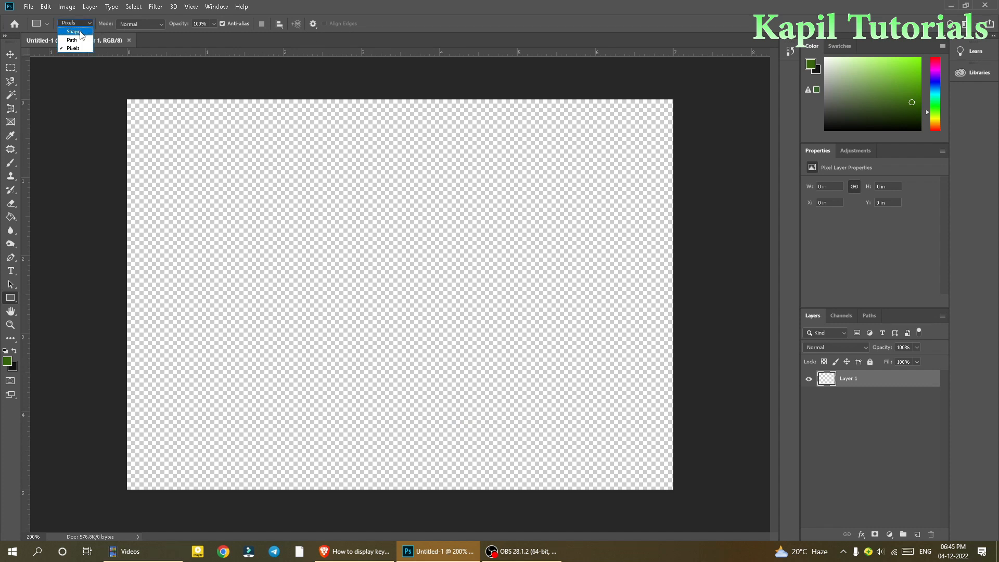
key("ctrl+4")
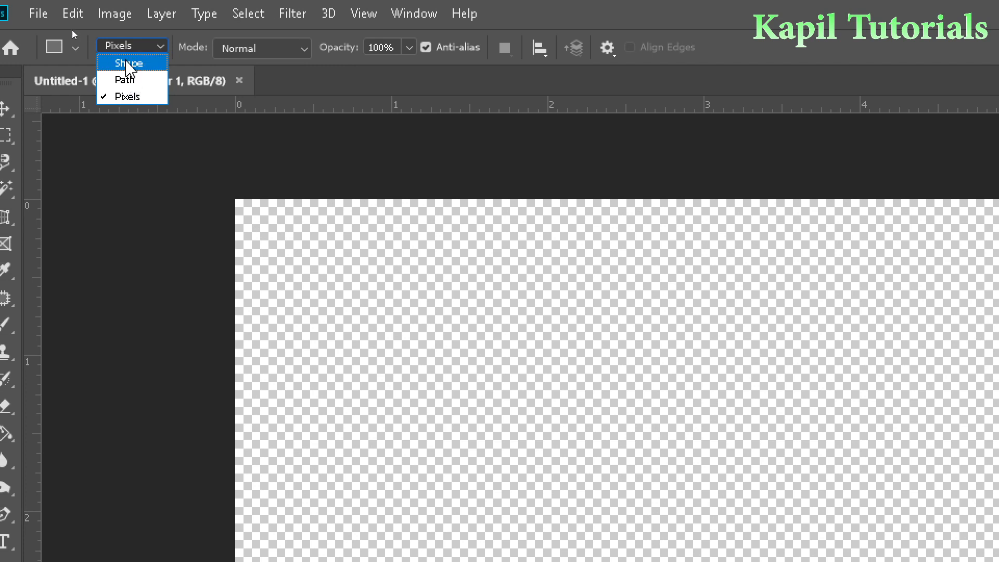
left_click(129, 64)
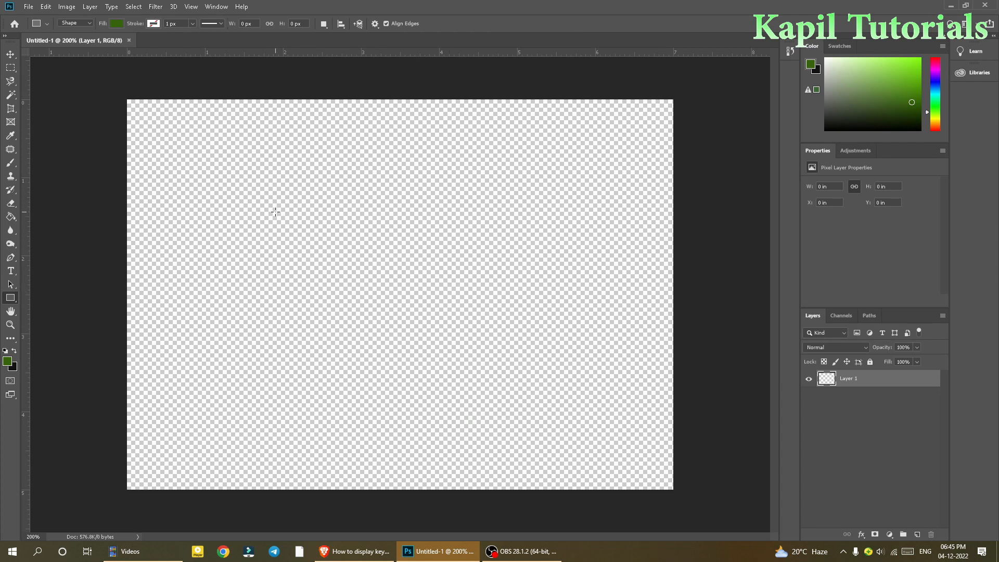
left_click_drag(275, 215, 409, 300)
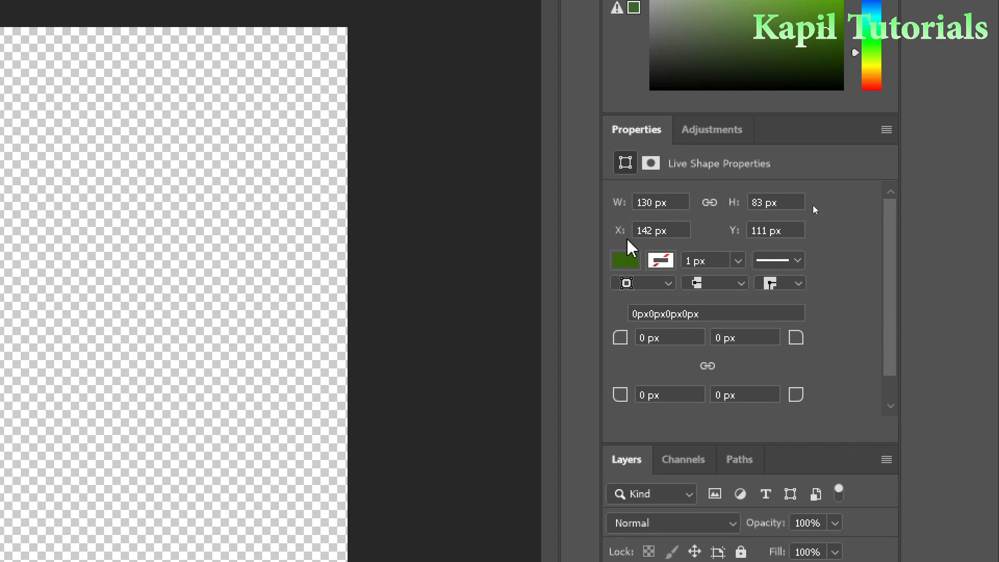
key("ctrl+4")
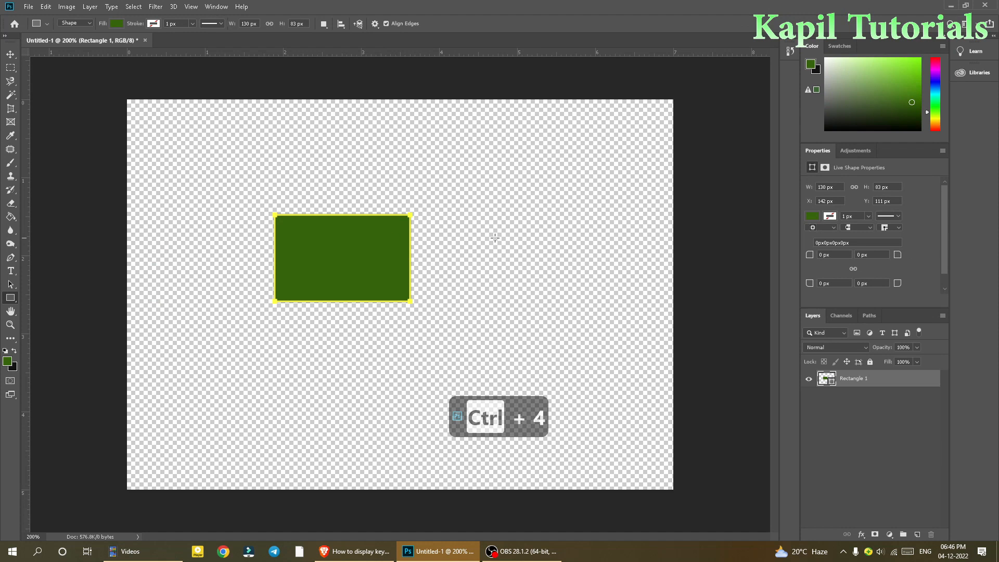
Step: Move the rectangle horizontally to about X 338 px in the right half of the canvas and enlarge it to about 144 × 88 px
left_click(10, 54)
left_click(38, 55)
left_click_drag(325, 248, 523, 245)
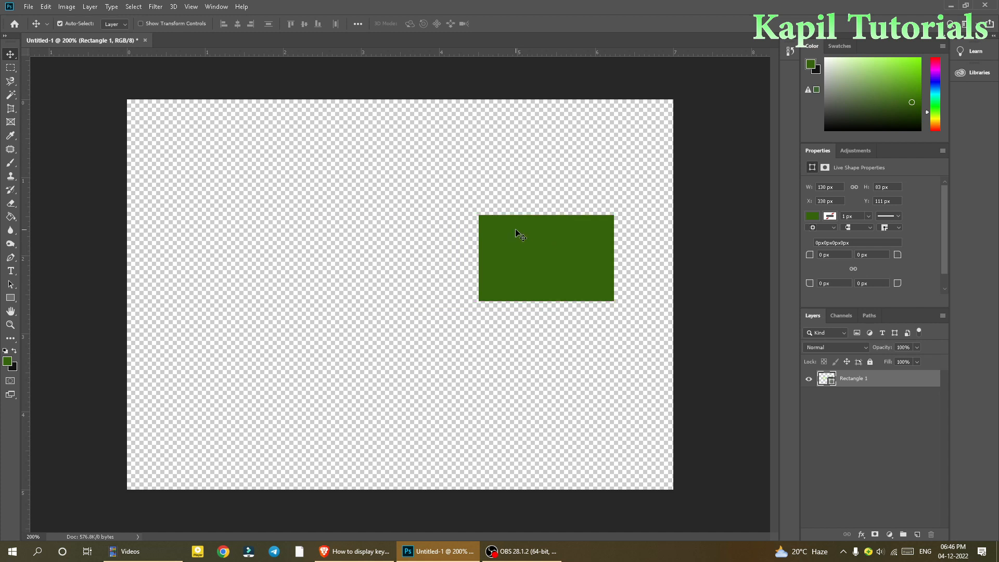
key("ctrl+4")
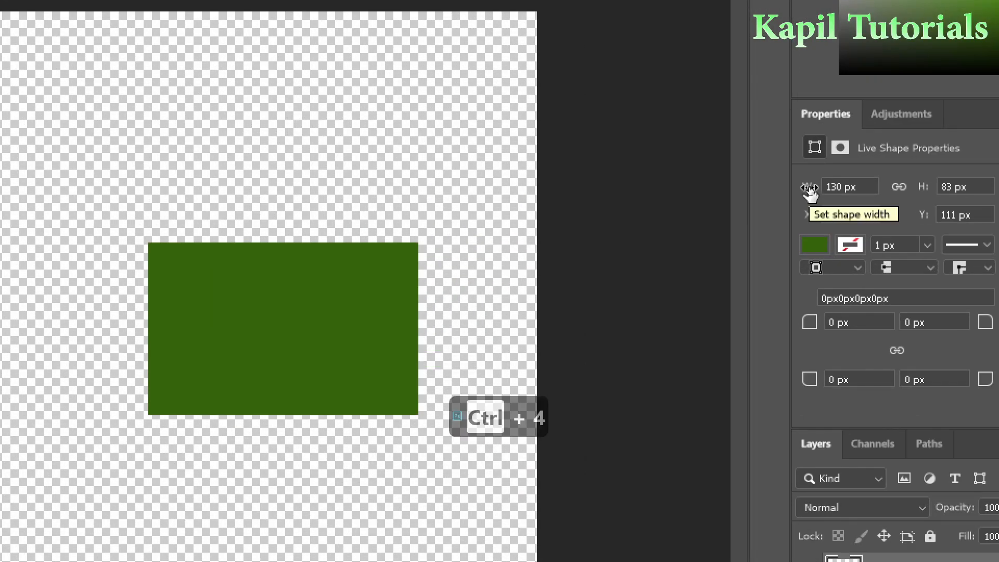
left_click_drag(810, 192, 849, 196)
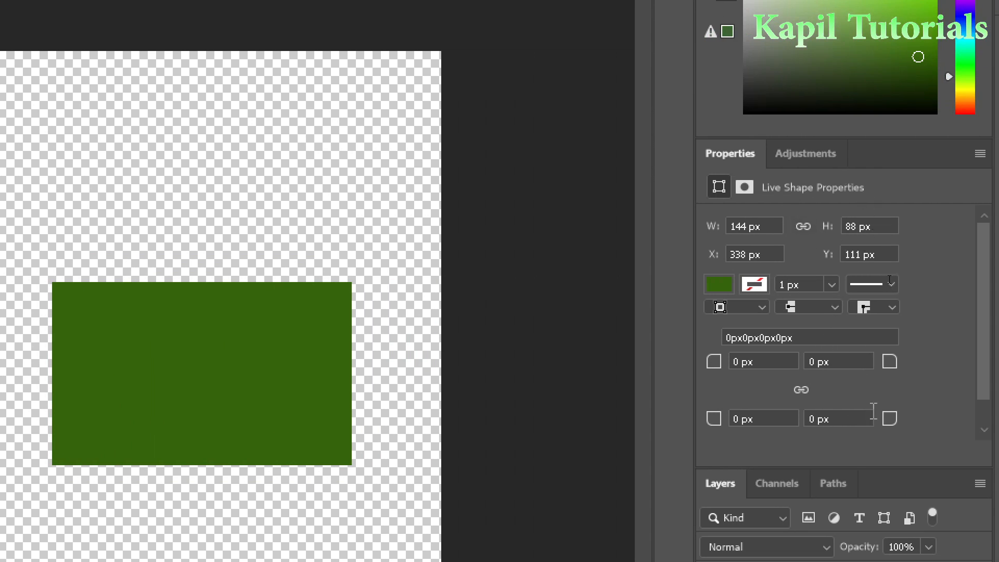
Step: Change the rectangle's fill to red and give it a bright green stroke
left_click(719, 285)
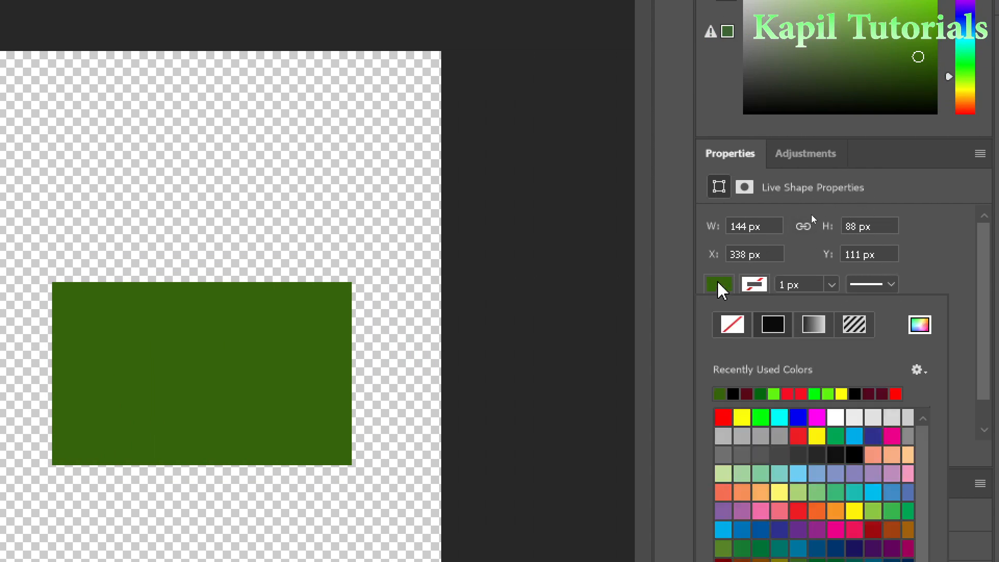
left_click(788, 395)
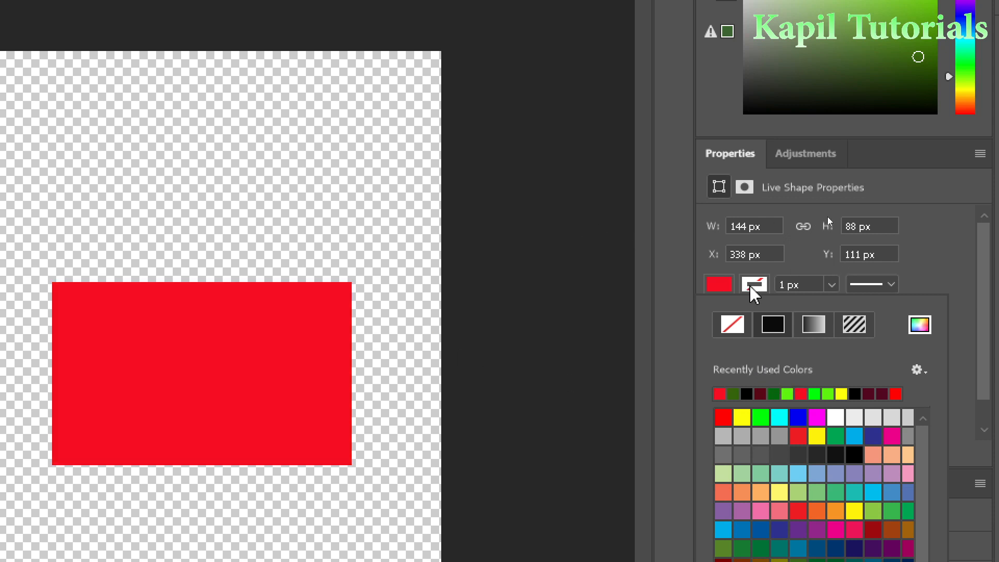
left_click(751, 287)
left_click(752, 288)
left_click(751, 287)
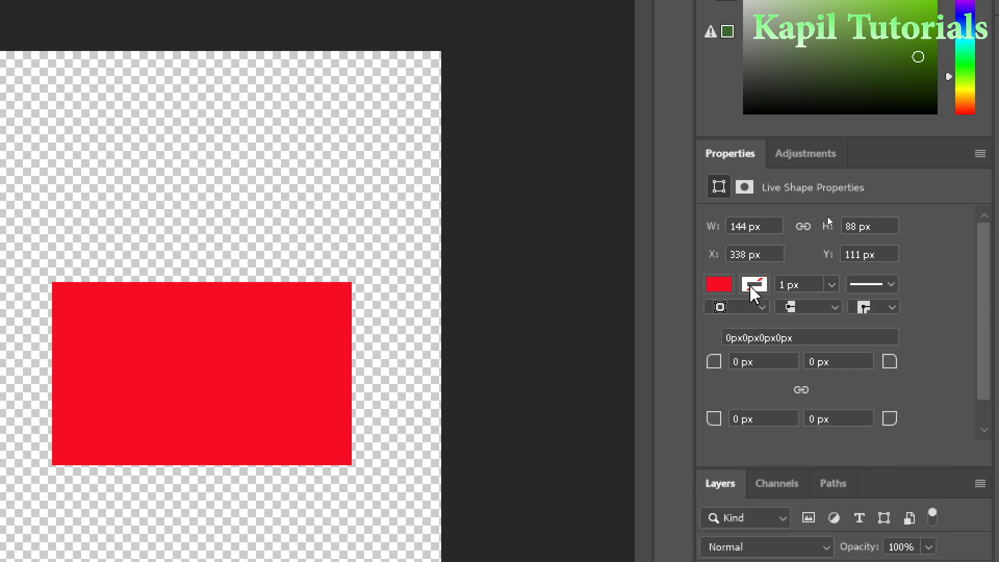
left_click(752, 288)
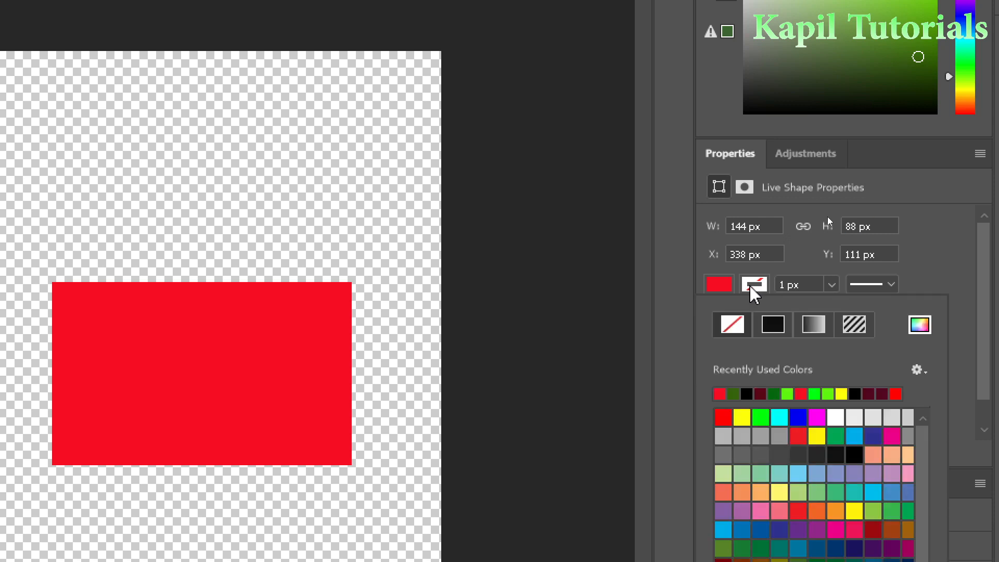
left_click(788, 394)
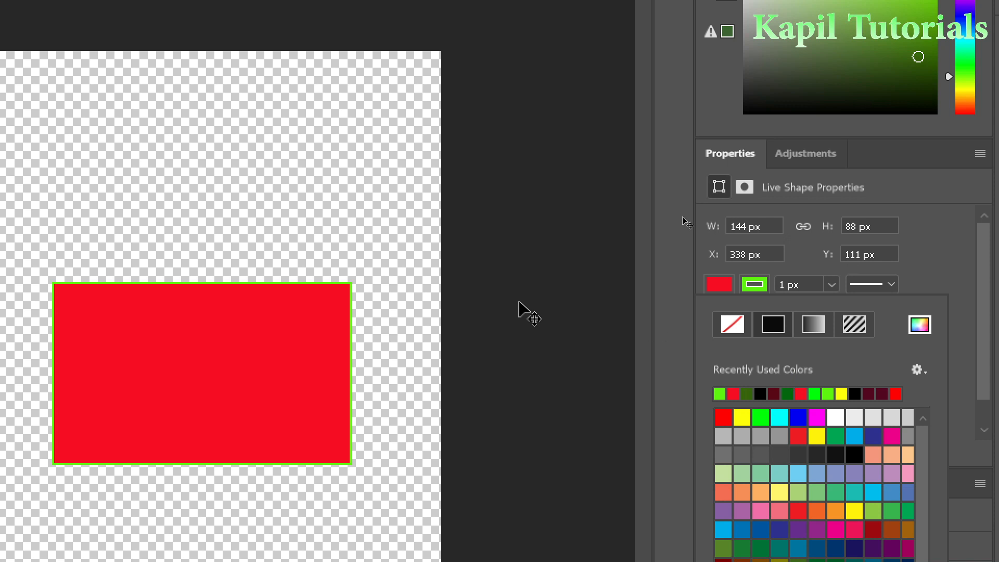
Step: Thicken the rectangle's stroke to about 4.58 px and switch its line type to dashed
left_click(831, 285)
left_click_drag(829, 310, 838, 310)
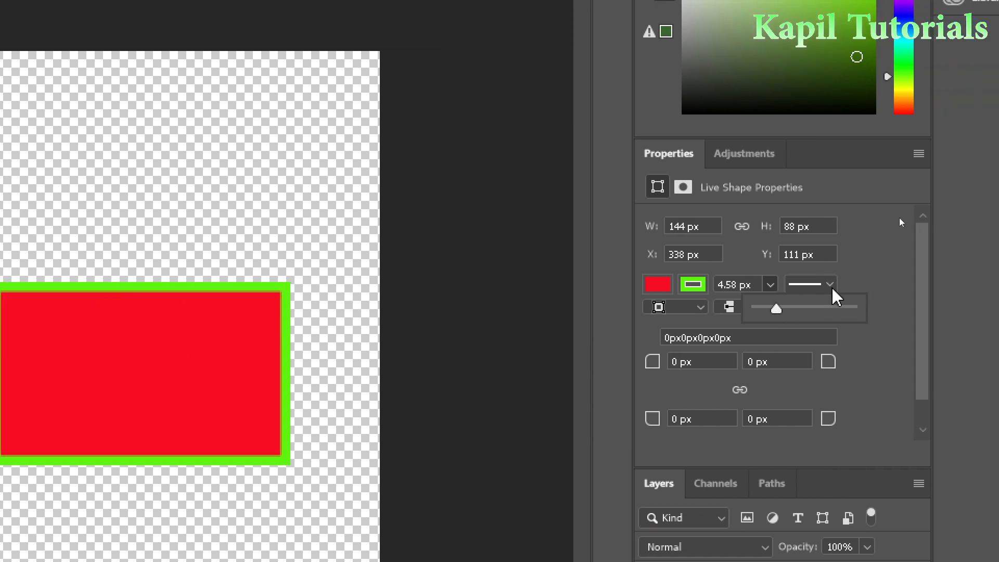
left_click(911, 286)
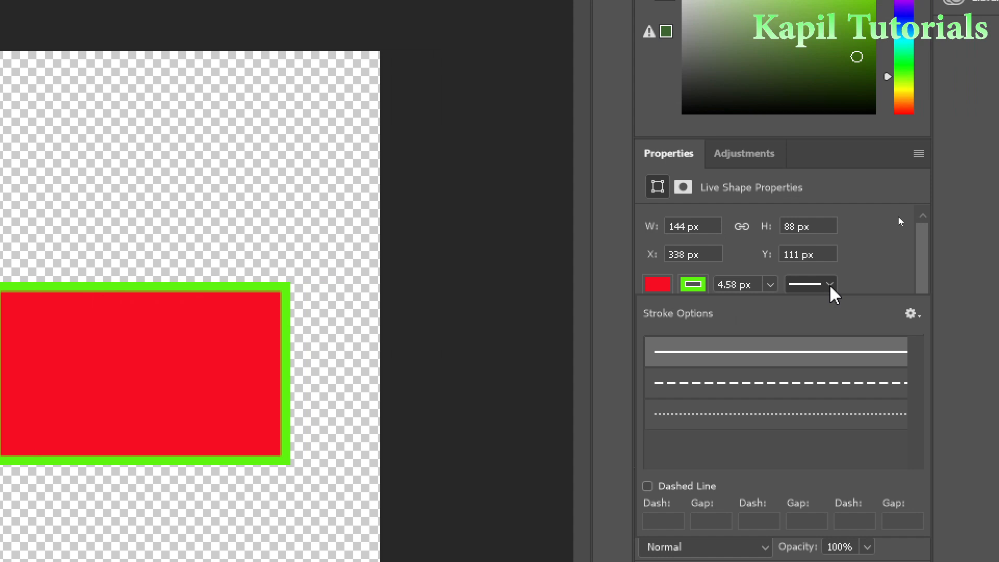
left_click(793, 395)
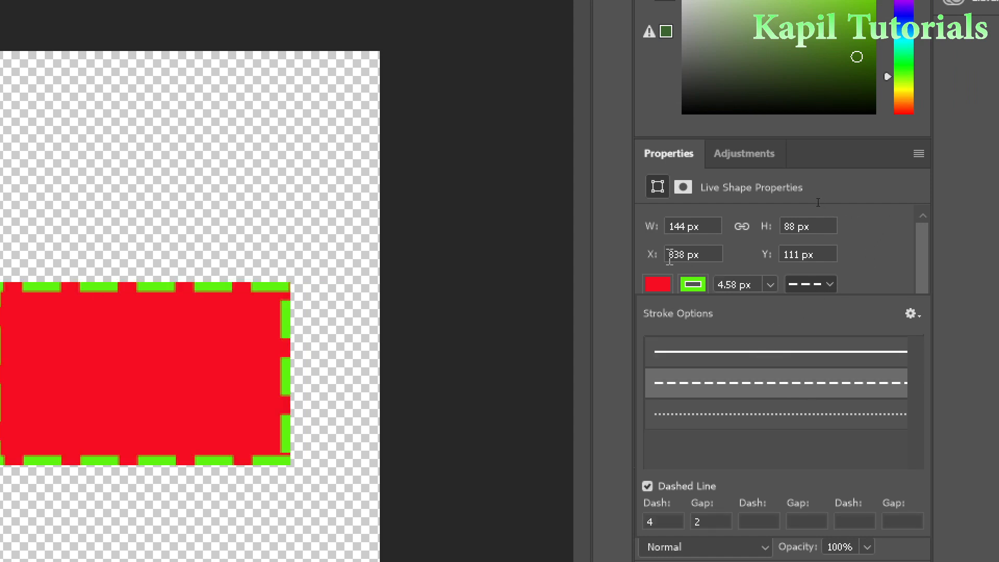
Step: Adjust the rectangle's position values to about X 345 px and Y 114 px
left_click_drag(652, 259, 659, 264)
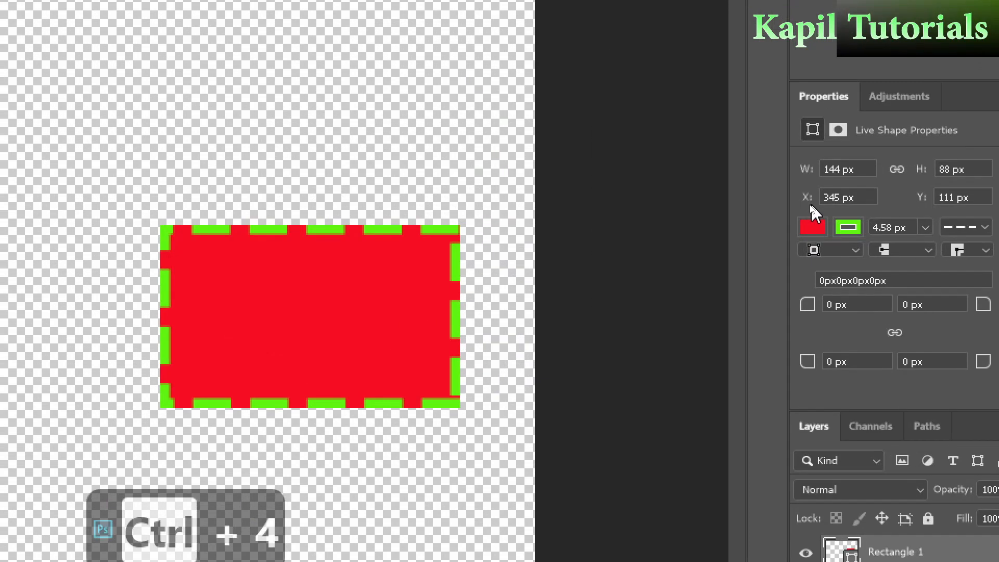
mouse_move(810, 203)
left_mouse_down()
mouse_move(771, 205)
mouse_move(820, 205)
mouse_move(807, 204)
left_mouse_up()
left_click_drag(876, 202, 884, 207)
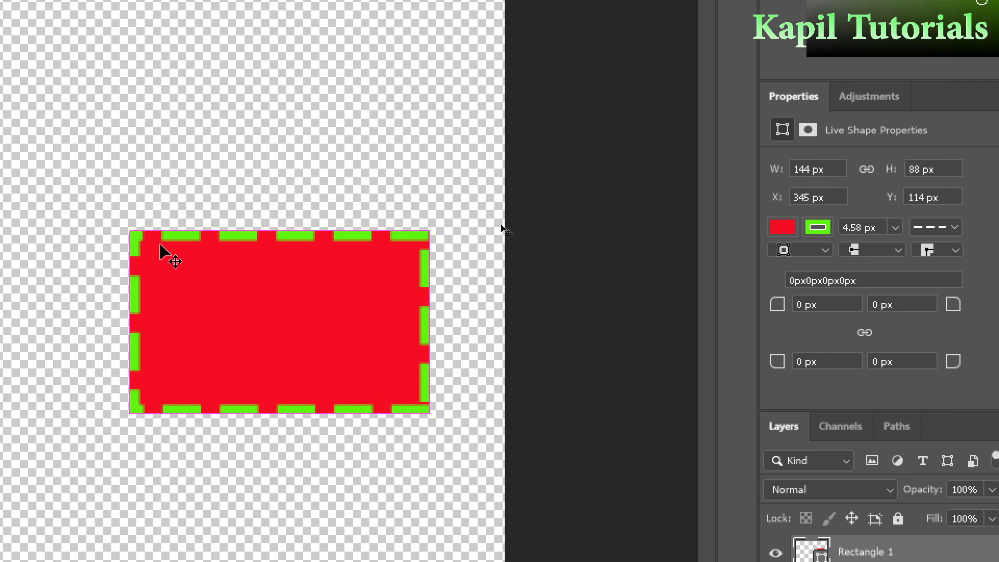
key("ctrl+4")
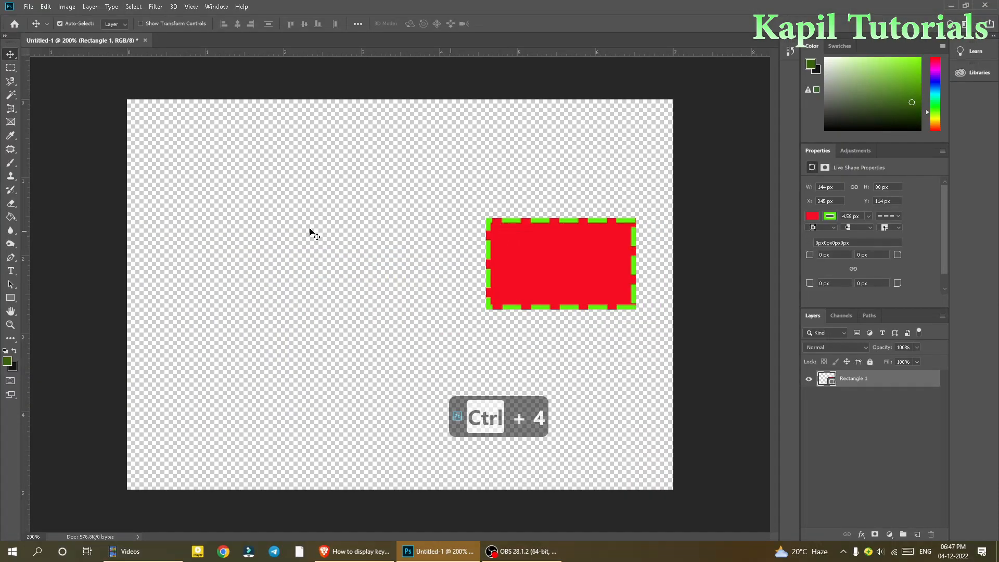
Step: Move the rectangle with the Move Tool to about X 180 px, Y 110 px, and back rightward to about X 339 px
right_click(11, 56)
key("ctrl+4")
key("ctrl+4")
left_click_drag(536, 259, 350, 254)
key("ctrl+4")
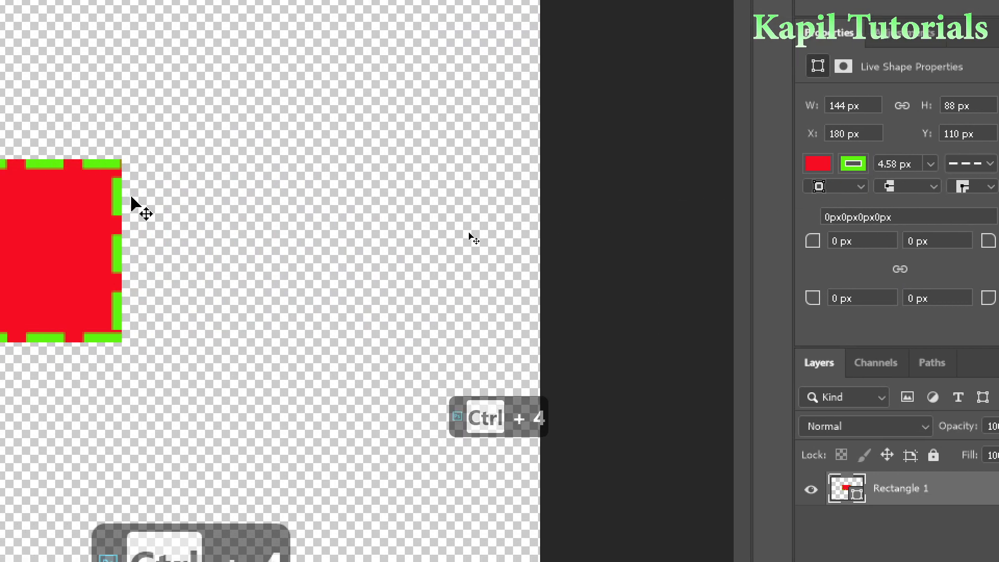
key("ctrl+4")
left_click_drag(450, 251, 615, 257)
Step: Try the center alignment for the rectangle's dashed stroke, and set the alignment to outside
key("ctrl+4")
left_click(988, 194)
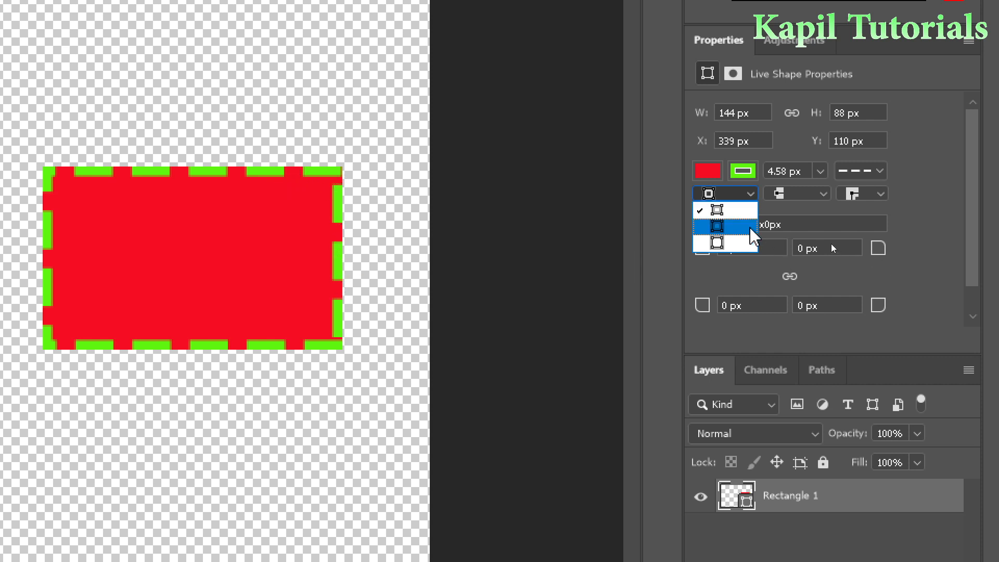
left_click(717, 227)
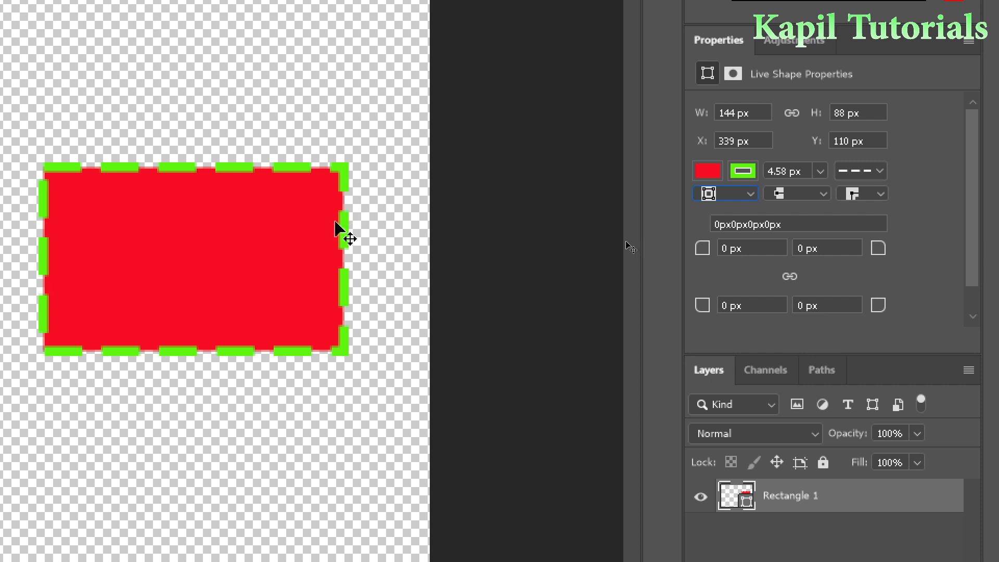
left_click(750, 194)
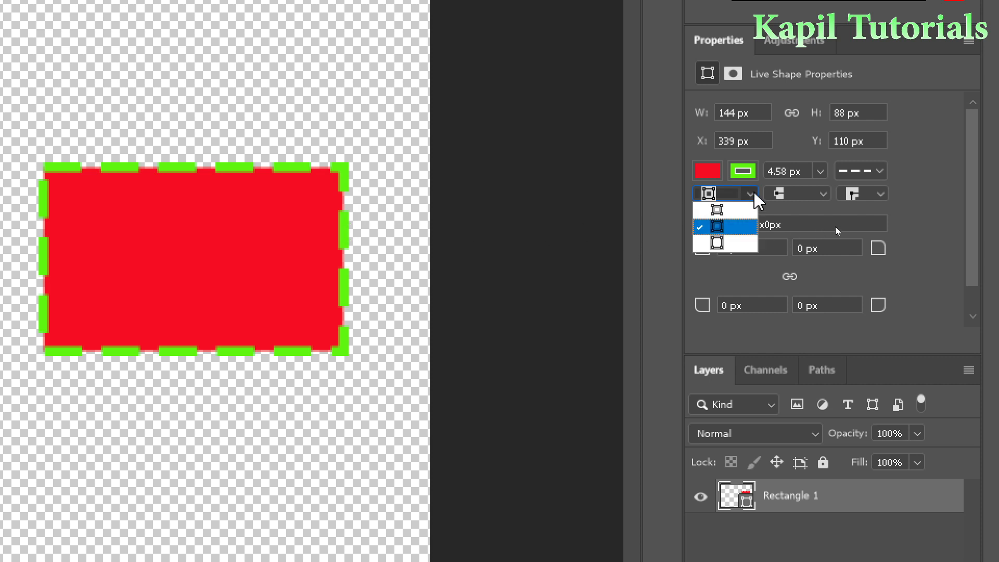
left_click(728, 247)
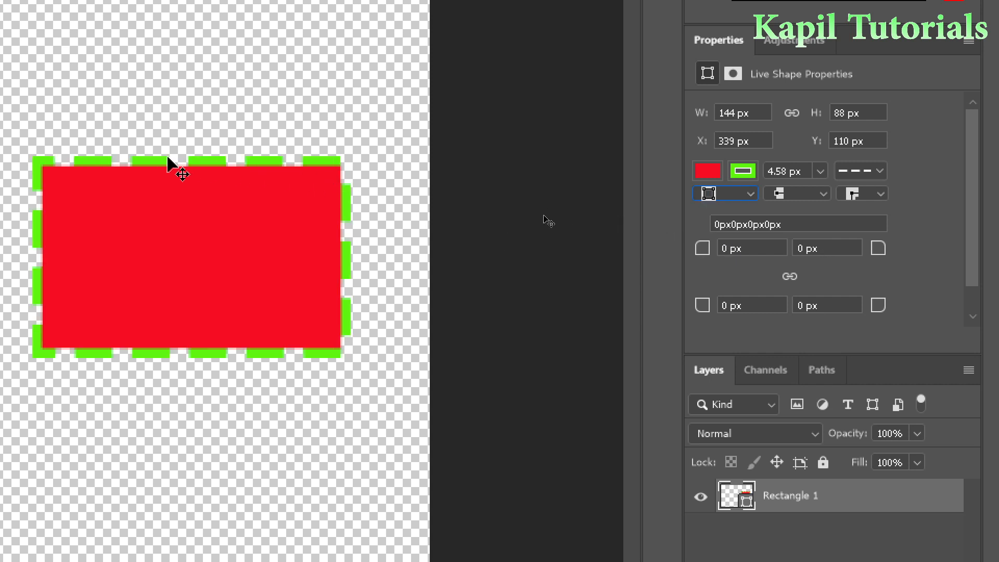
Step: Try the round and butt caps on the rectangle's dashed stroke, and set the cap type to square
left_click(825, 194)
left_click(788, 226)
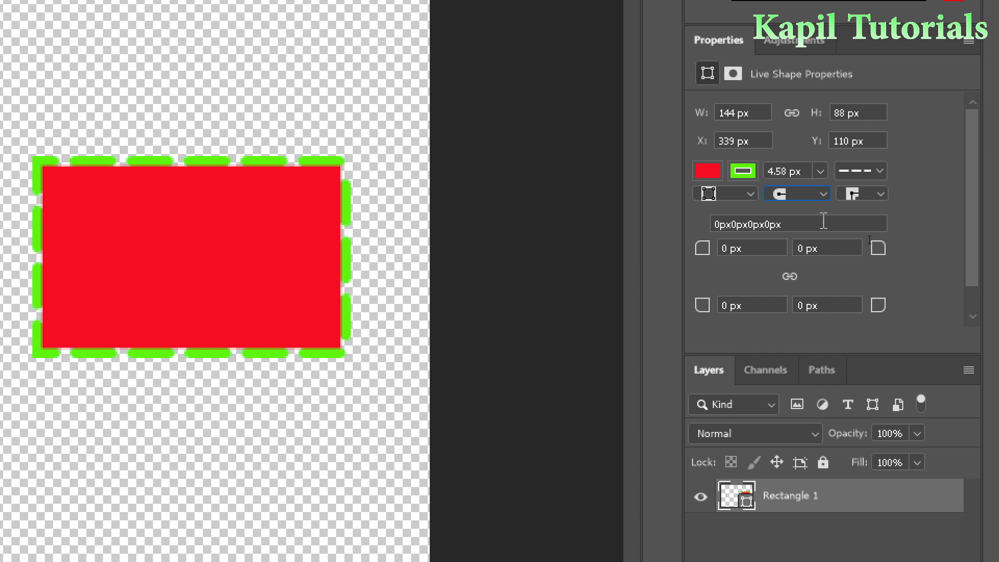
left_click(823, 194)
left_click(796, 206)
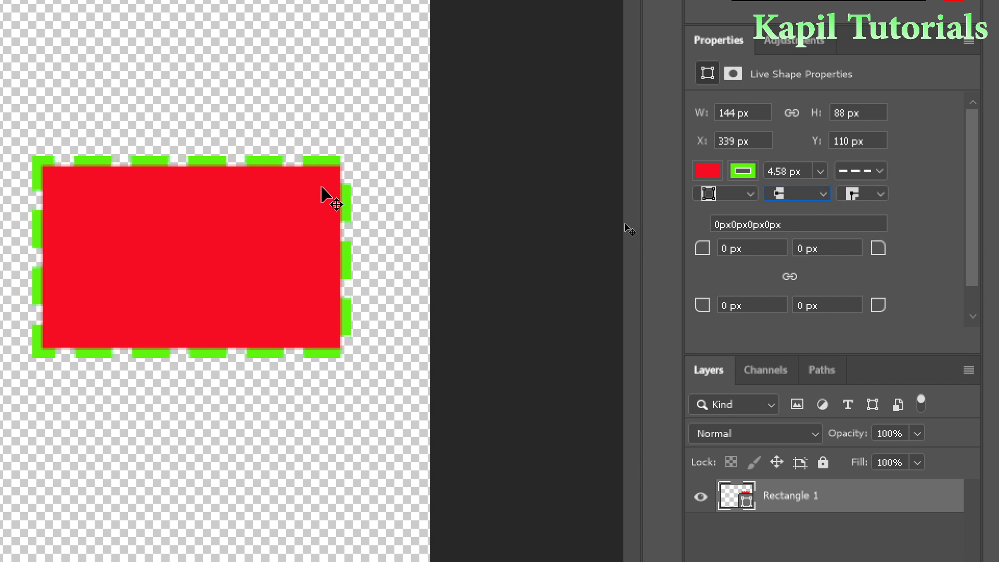
left_click(823, 193)
left_click(796, 241)
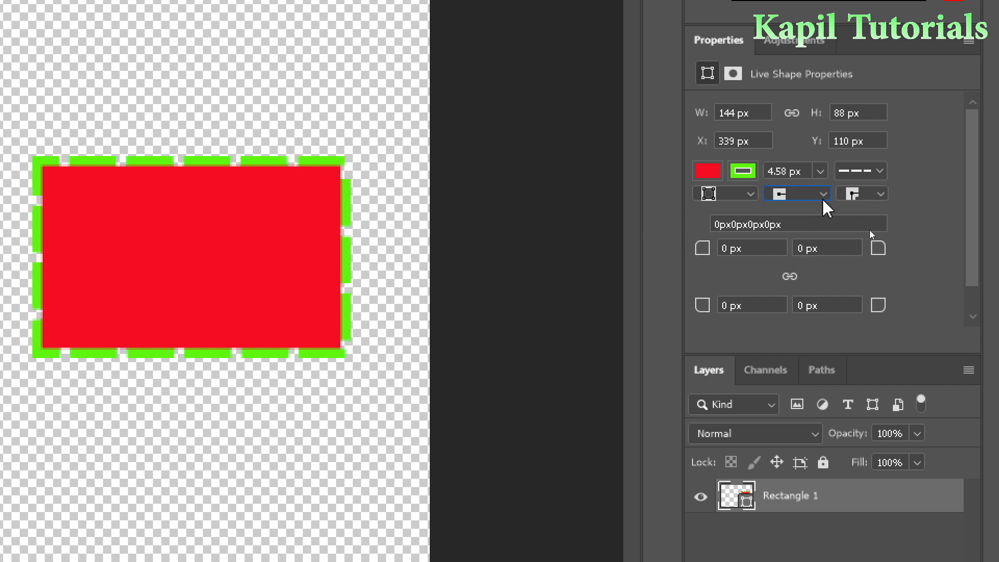
Step: Try the round and miter corner types on the rectangle's stroke, and set the corners to bevel
left_click(864, 194)
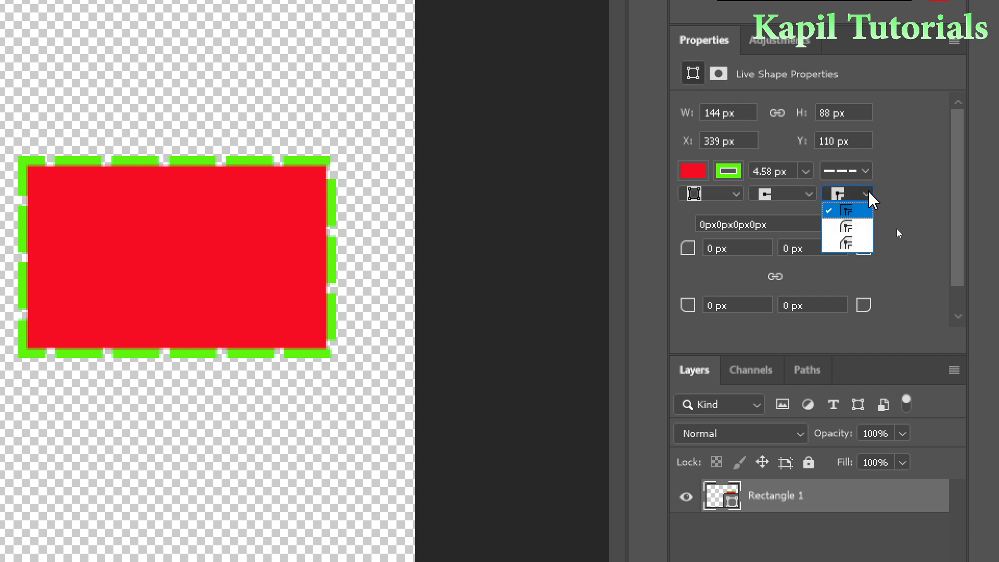
left_click(846, 227)
left_click(845, 193)
left_click(848, 212)
left_click(866, 194)
left_click(854, 245)
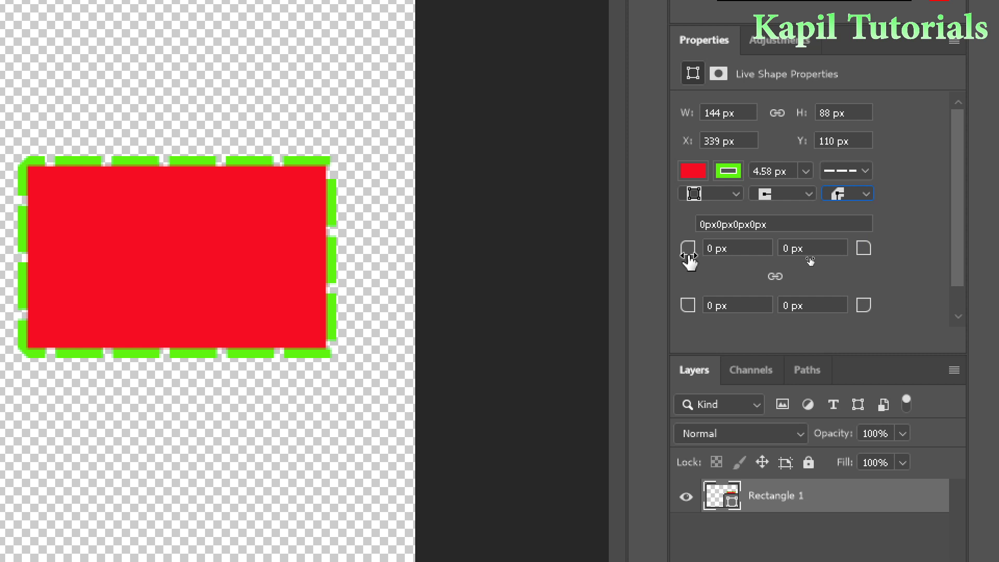
Step: Switch the rectangle's stroke to the solid line preset
left_click(866, 171)
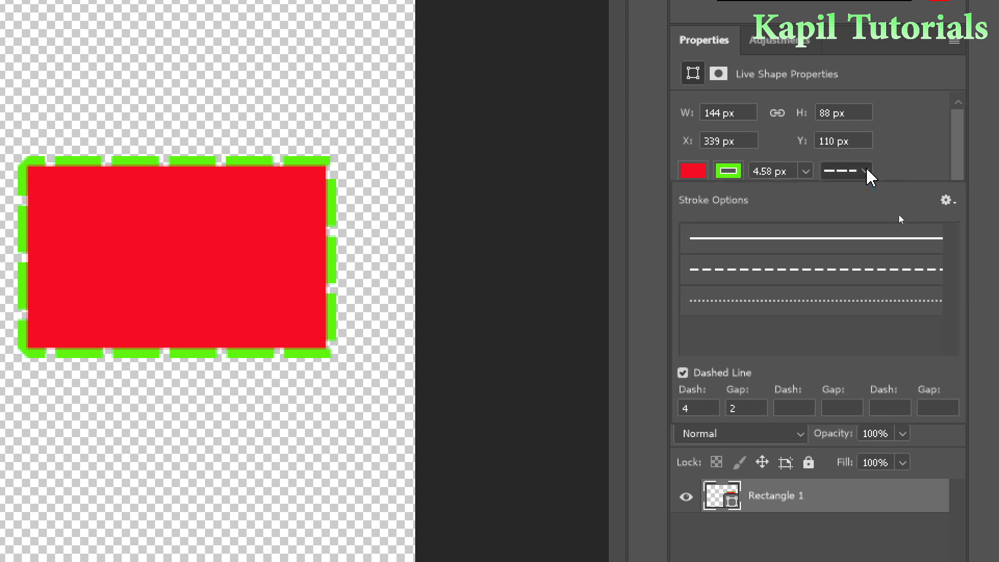
left_click(750, 241)
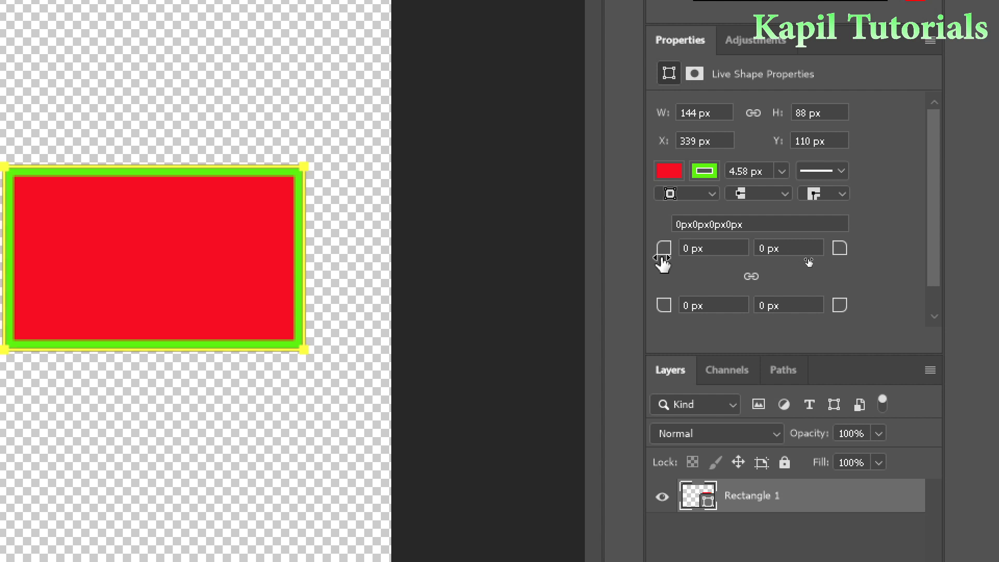
Step: Try rounding only the rectangle's top-left corner to about 56 px, and undo the change
left_click_drag(659, 254, 696, 259)
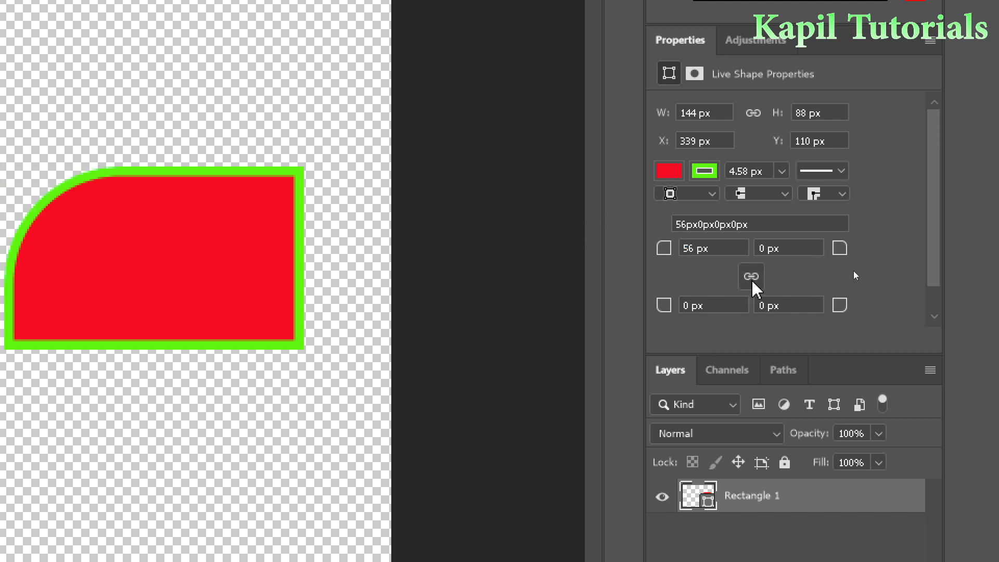
key("ctrl+z")
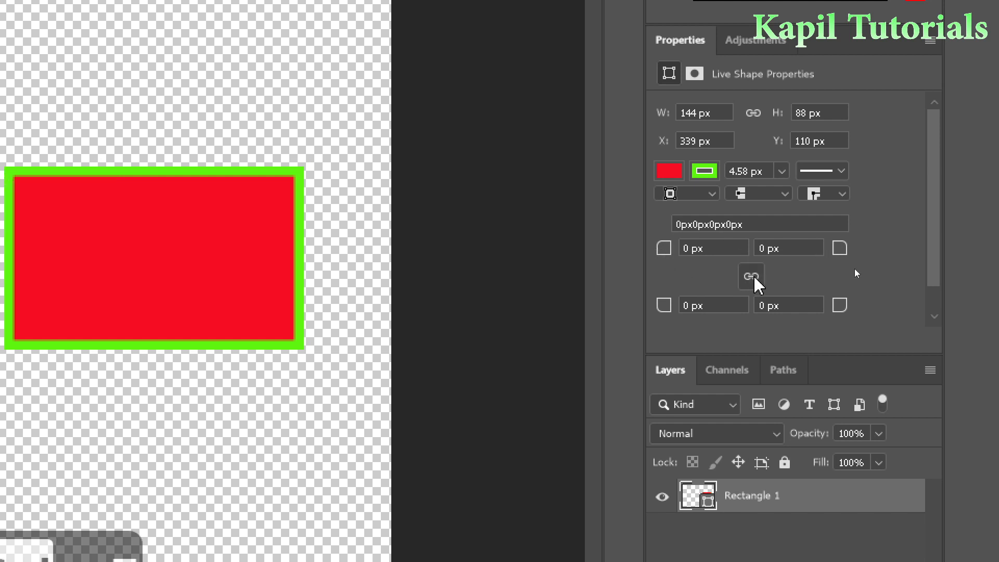
key("ctrl+z")
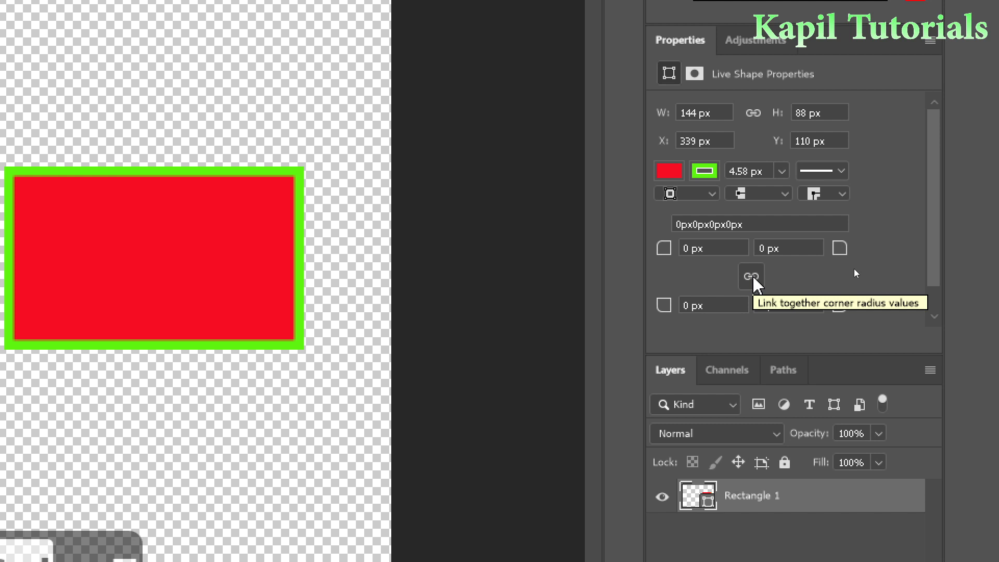
Step: Round all four linked corners to about 37 px, and unlink them to enlarge the top-left radius to about 59 px
left_click_drag(662, 258, 703, 260)
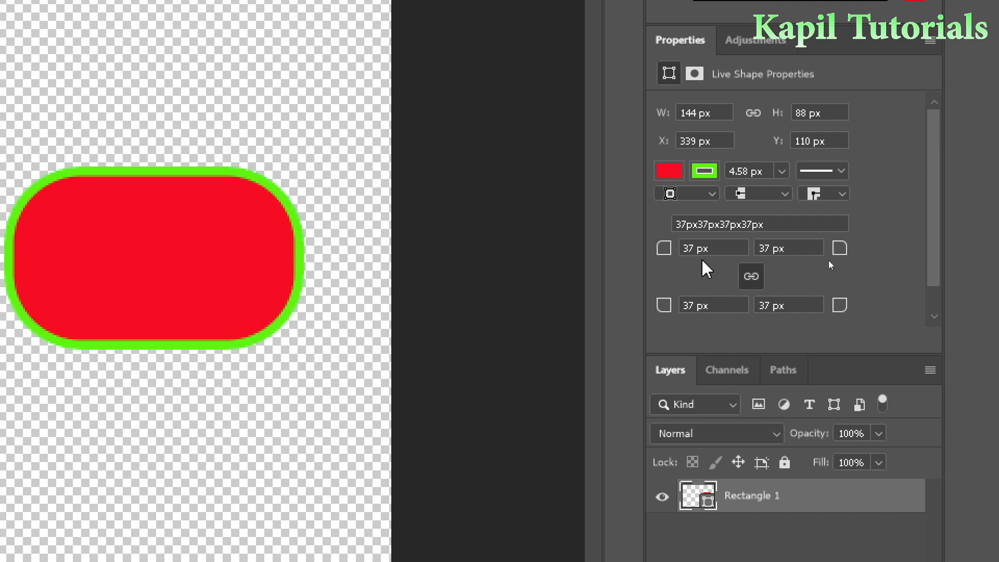
left_click(749, 279)
left_click_drag(661, 256, 800, 259)
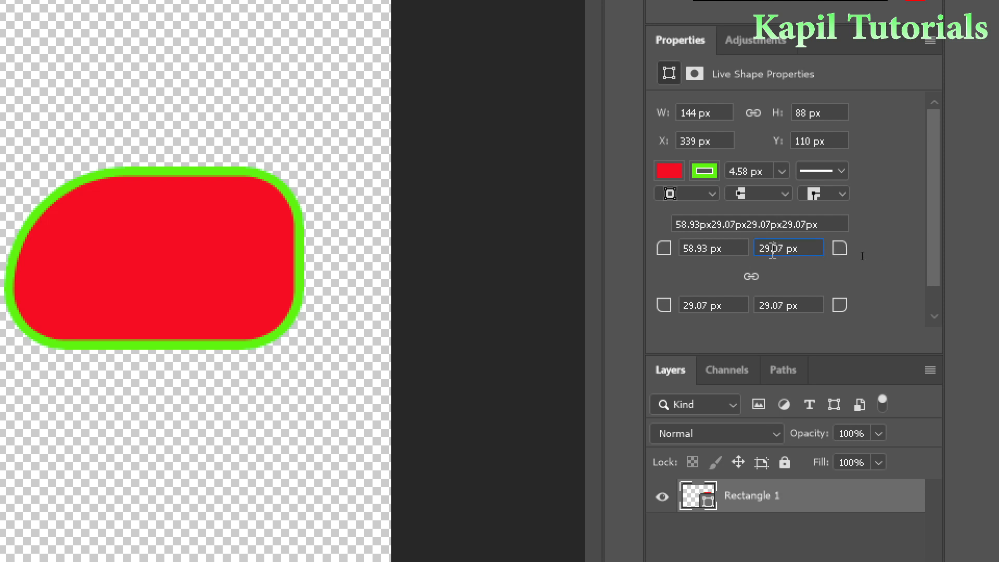
Step: Set the rectangle's top-right corner radius to 35 px
left_click_drag(757, 249, 785, 248)
type("35")
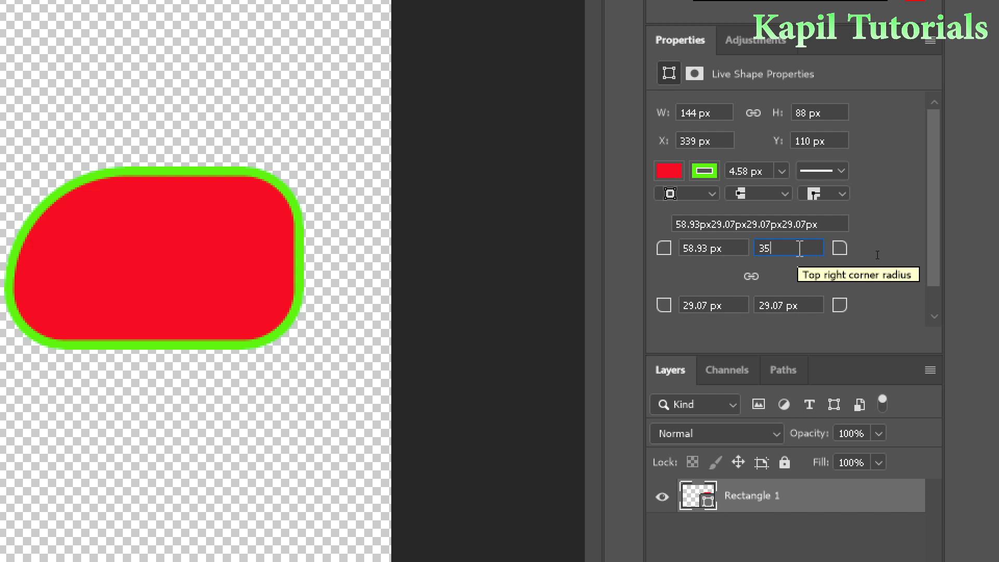
key("Tab")
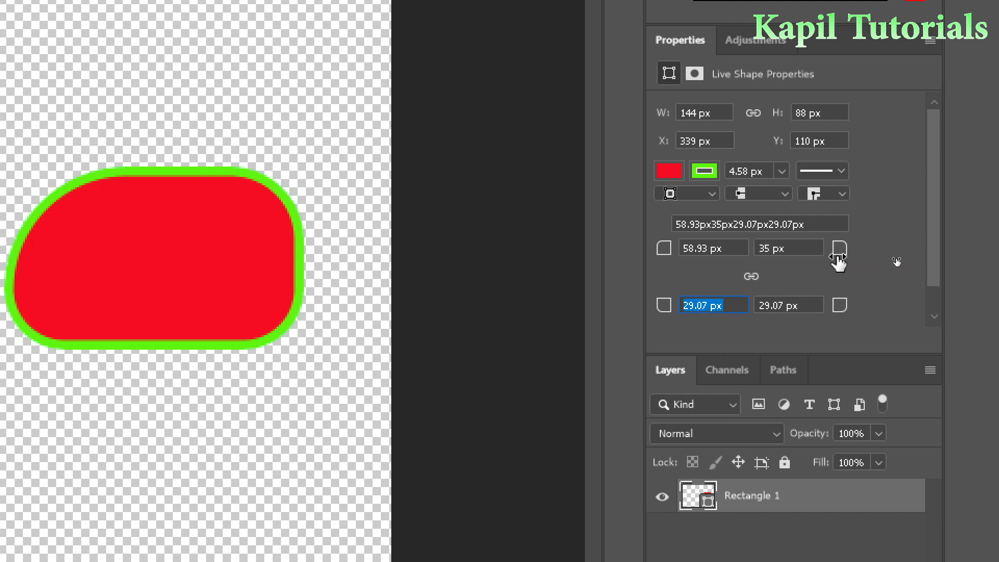
Step: Adjust the top-right corner radius to about 60 px, the bottom-left to about 55 px and the bottom-right to about 59 px
left_click_drag(837, 263, 858, 270)
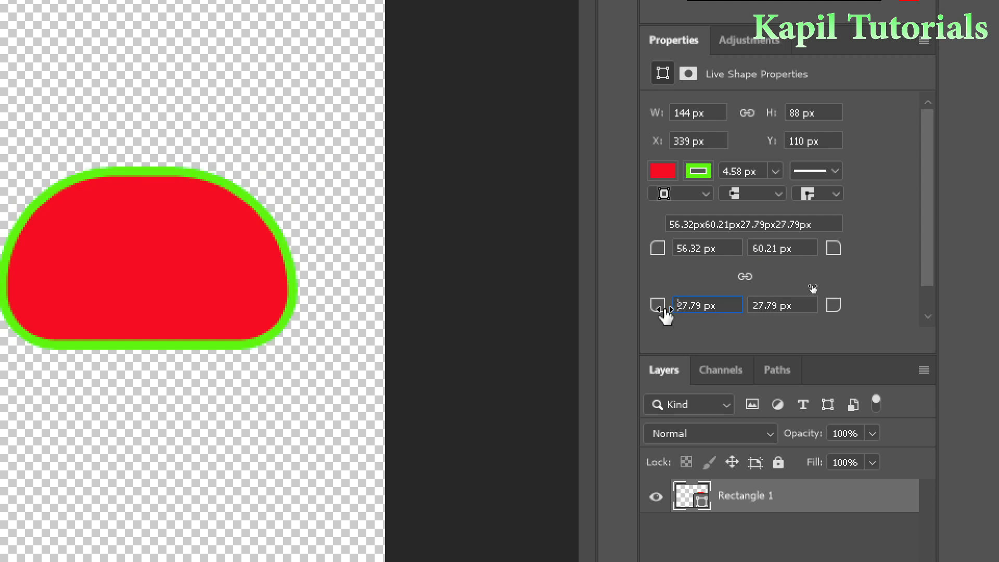
left_click_drag(663, 311, 690, 315)
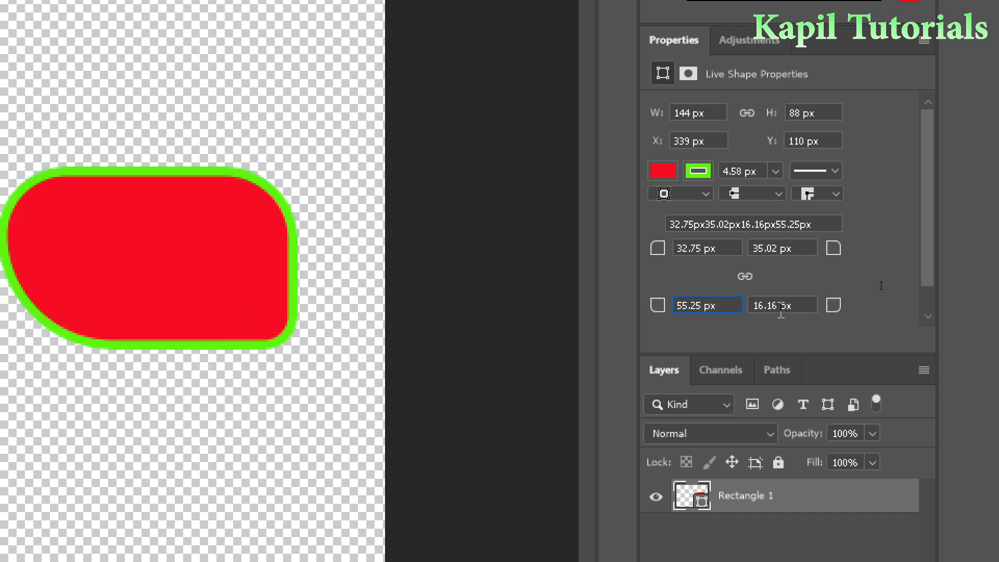
left_click_drag(833, 315, 864, 313)
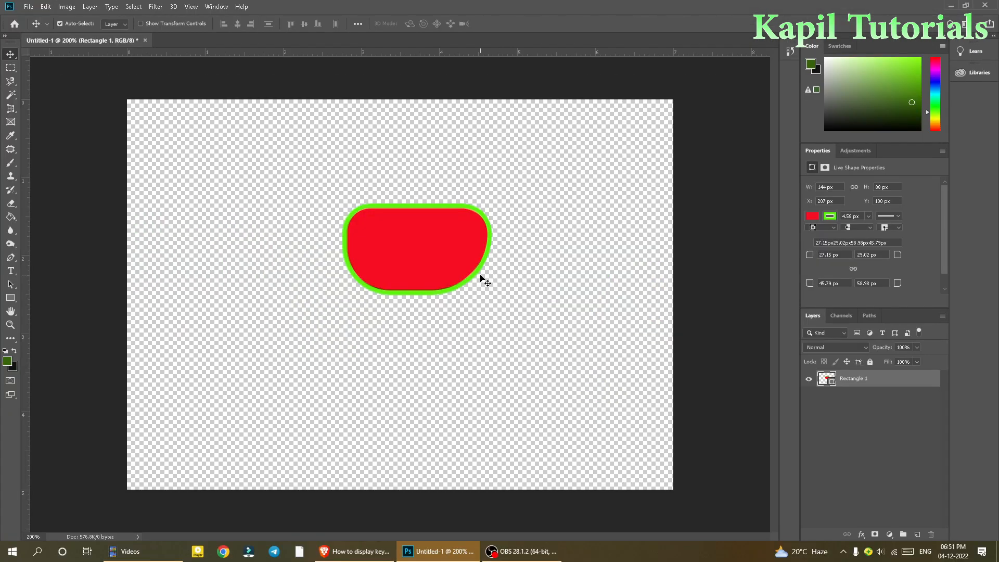
Step: Move the rounded shape to about X 174 px, and draw a second rectangle about 118 by 77 px to its lower right
left_click_drag(422, 261, 388, 257)
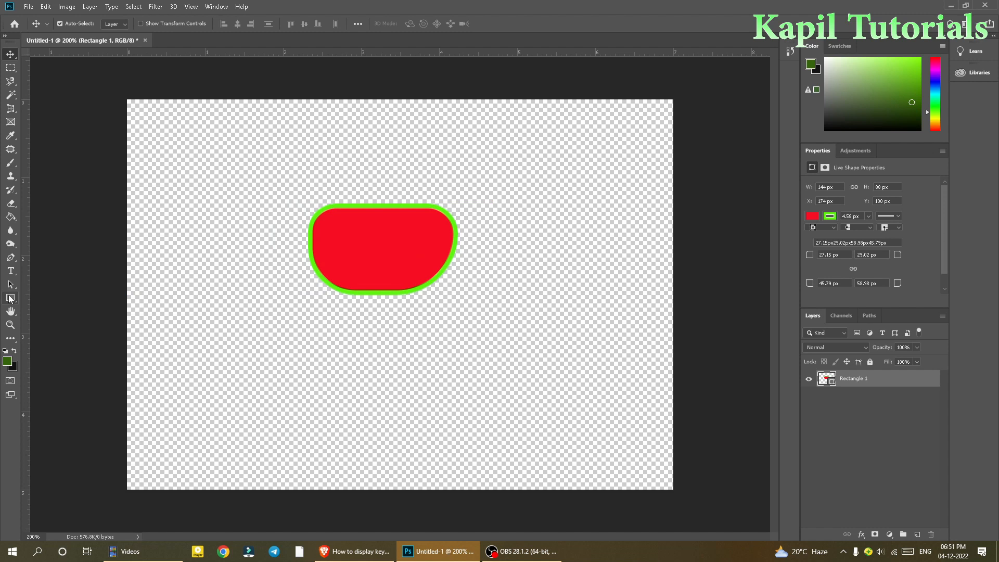
left_click(11, 299)
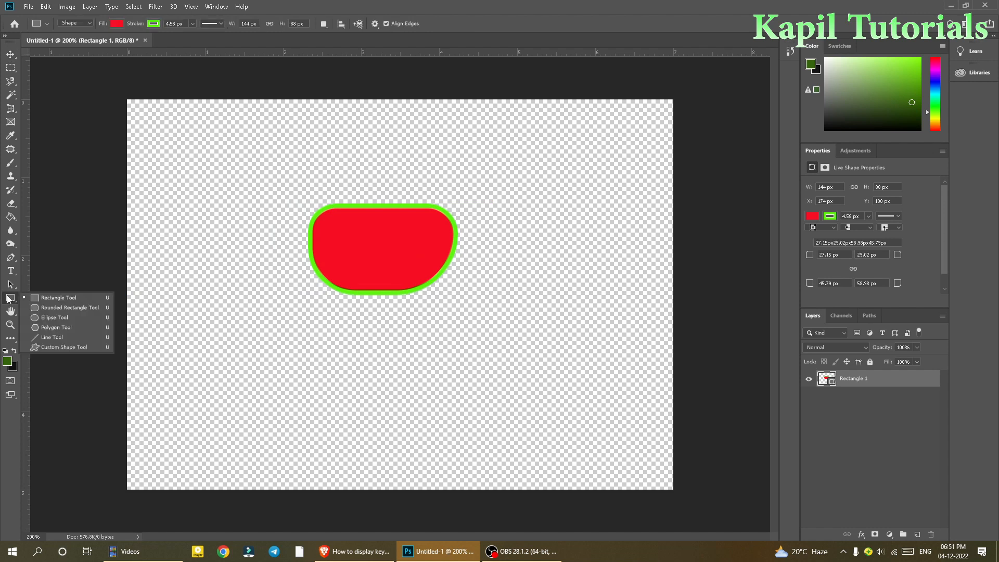
left_click(41, 297)
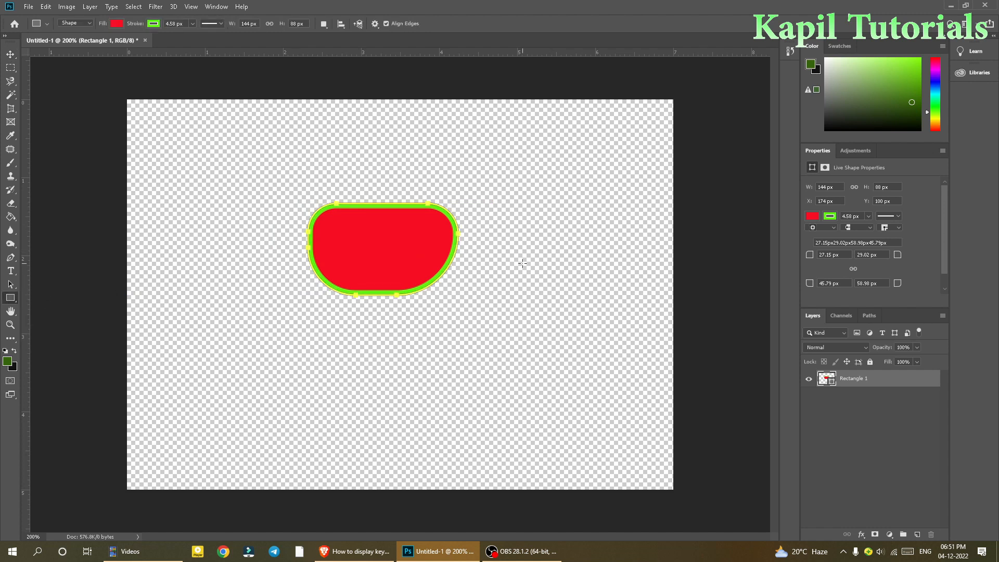
left_click_drag(513, 268, 636, 347)
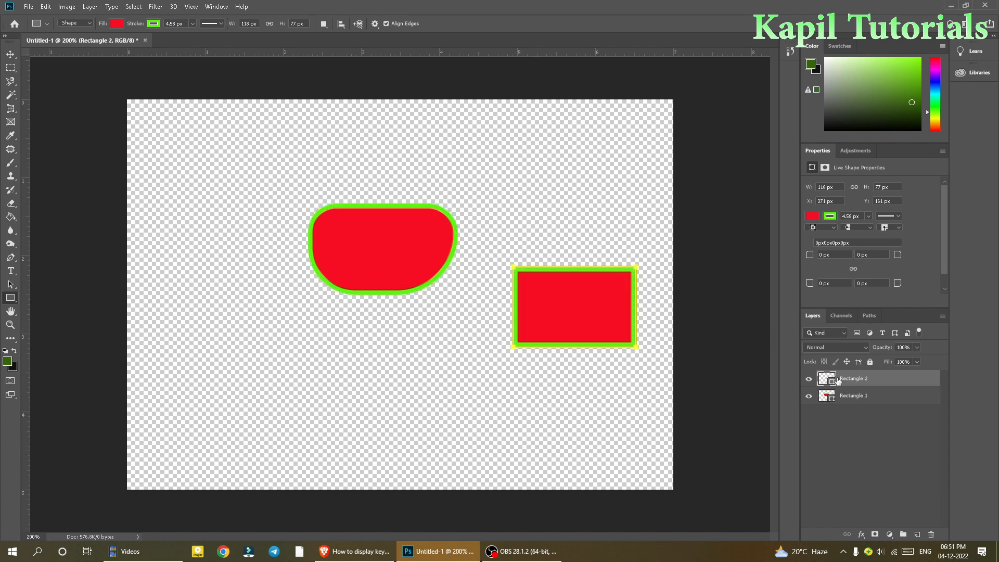
Step: Move the second rectangle with the Move Tool to about X 278 px, Y 211 px
key("ctrl+4")
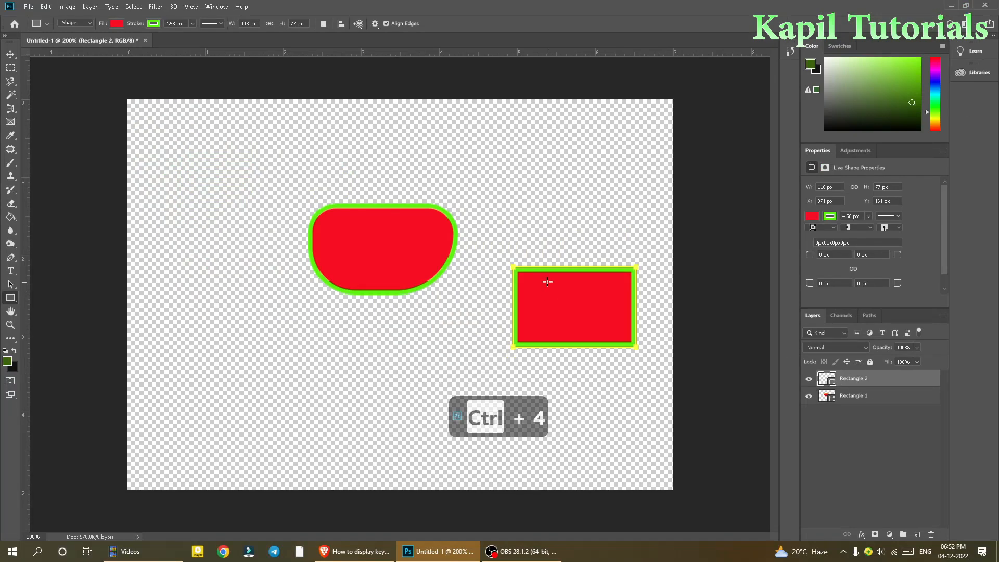
left_click(11, 54)
left_click_drag(538, 289, 455, 352)
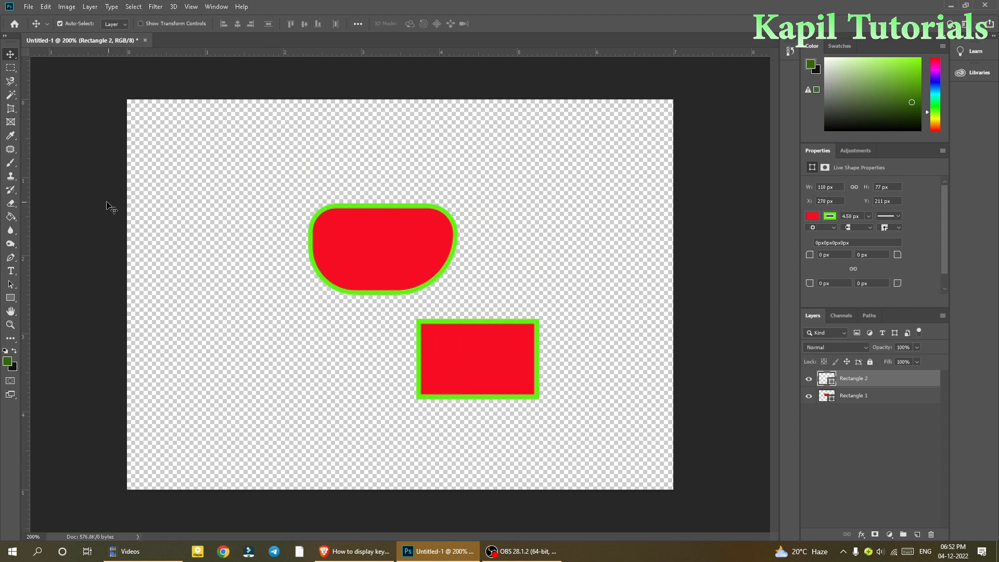
Step: Draw a rounded rectangle about 97 by 74 px with a 10 px radius near the canvas's left side using the Rounded Rectangle Tool
left_click(10, 297)
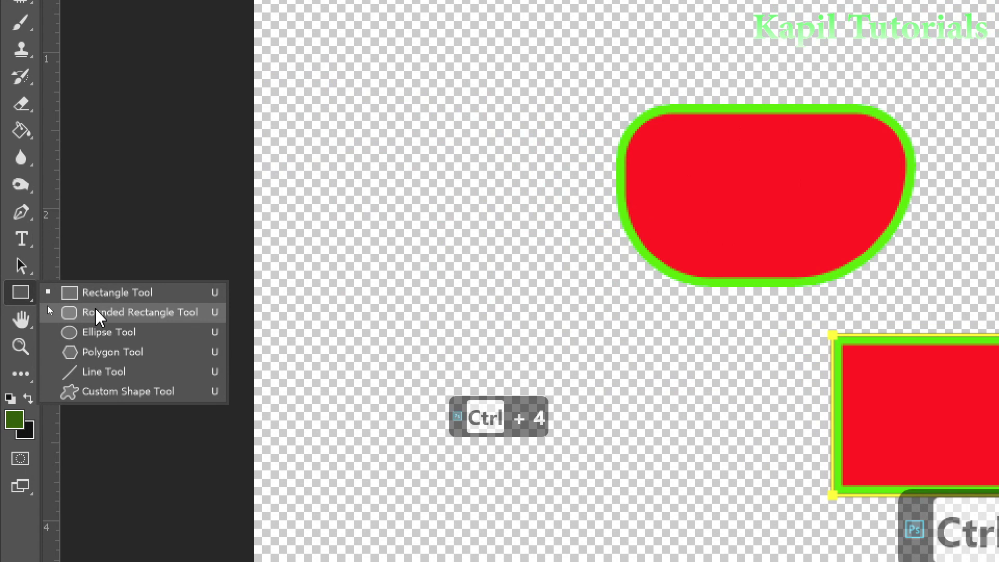
left_click(97, 311)
left_click_drag(354, 224, 511, 350)
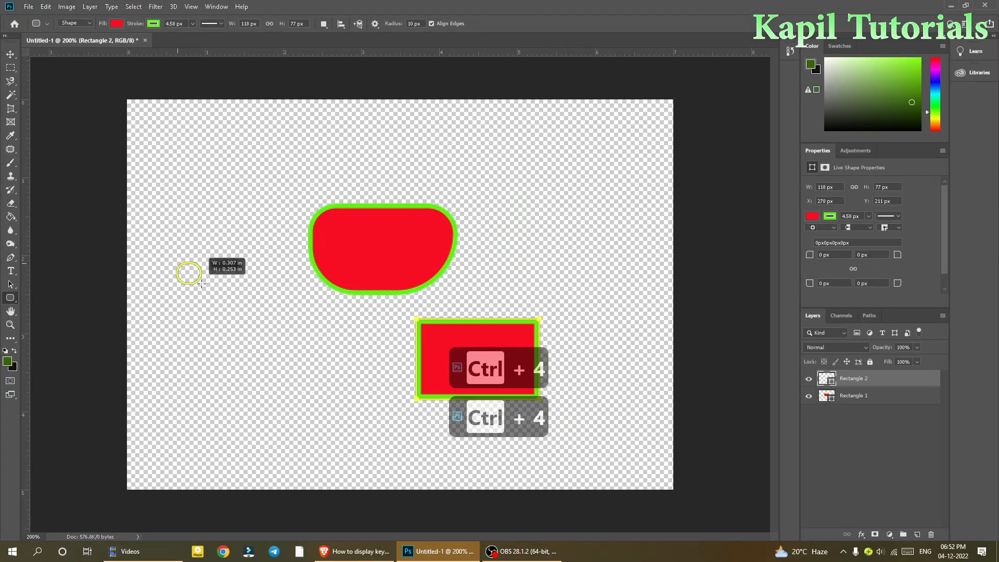
left_click_drag(255, 326, 279, 339)
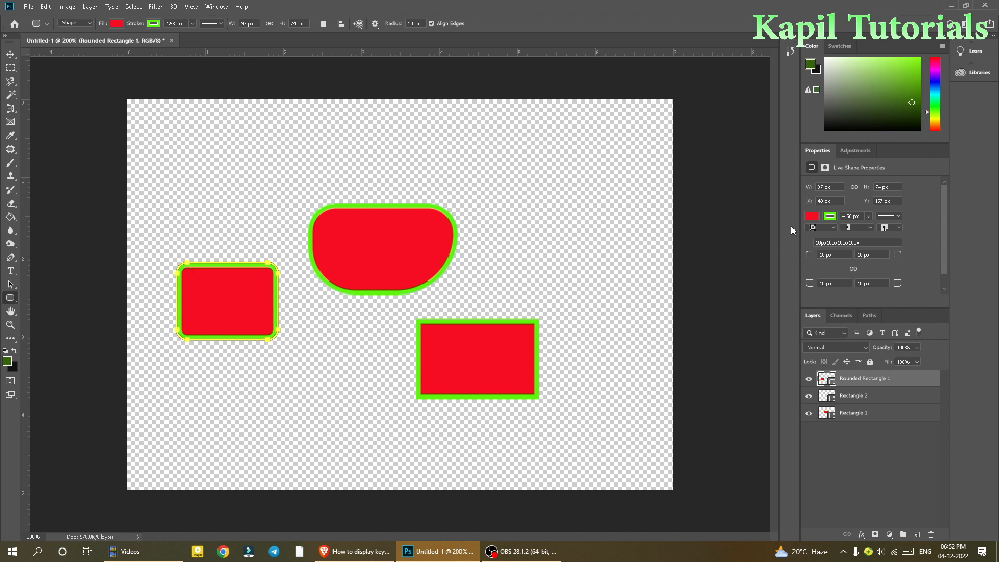
key("ctrl+4")
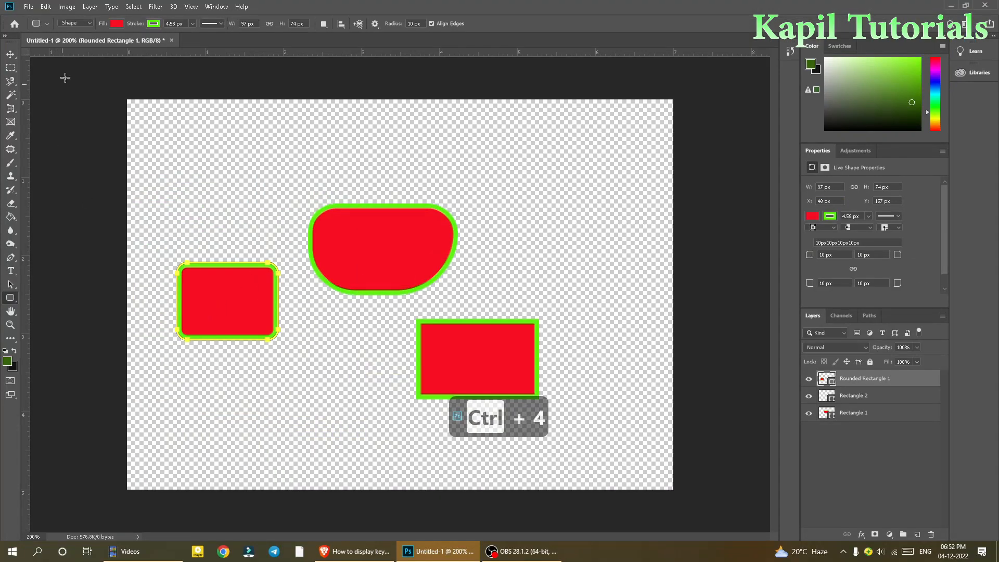
left_click(86, 23)
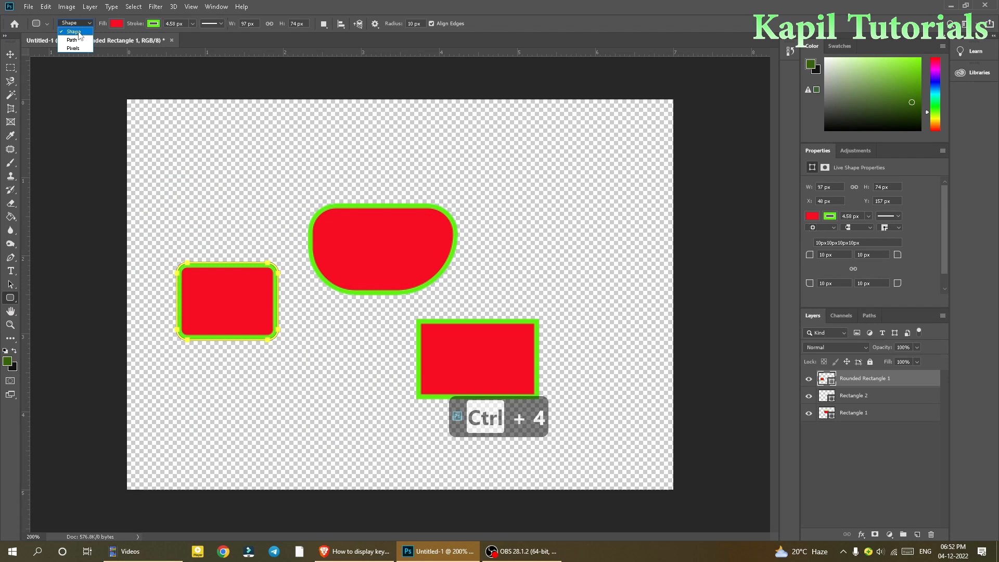
key("ctrl+4")
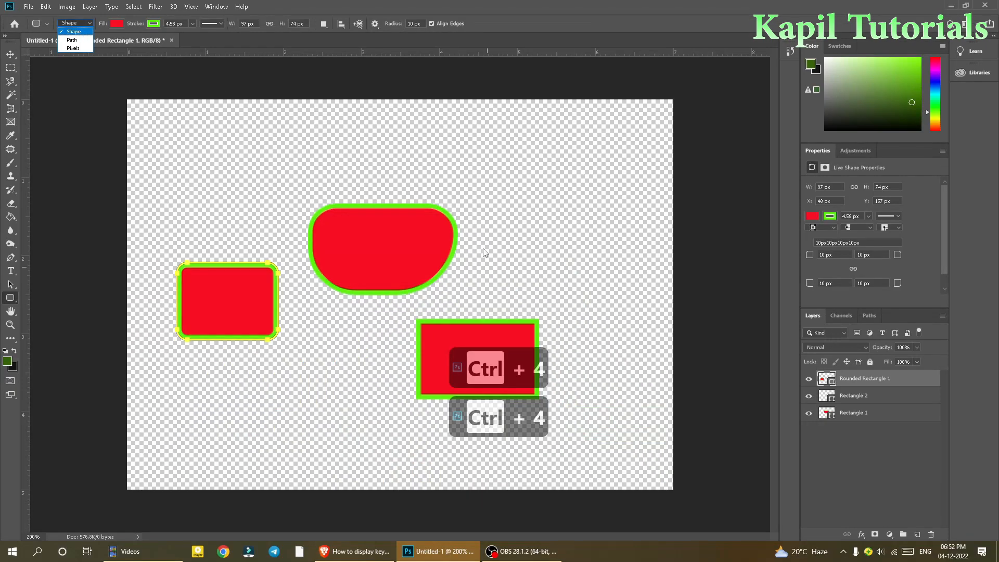
Step: Try moving the rounded rectangle with the Move Tool, undo the move, and move the shape again
left_click(8, 57)
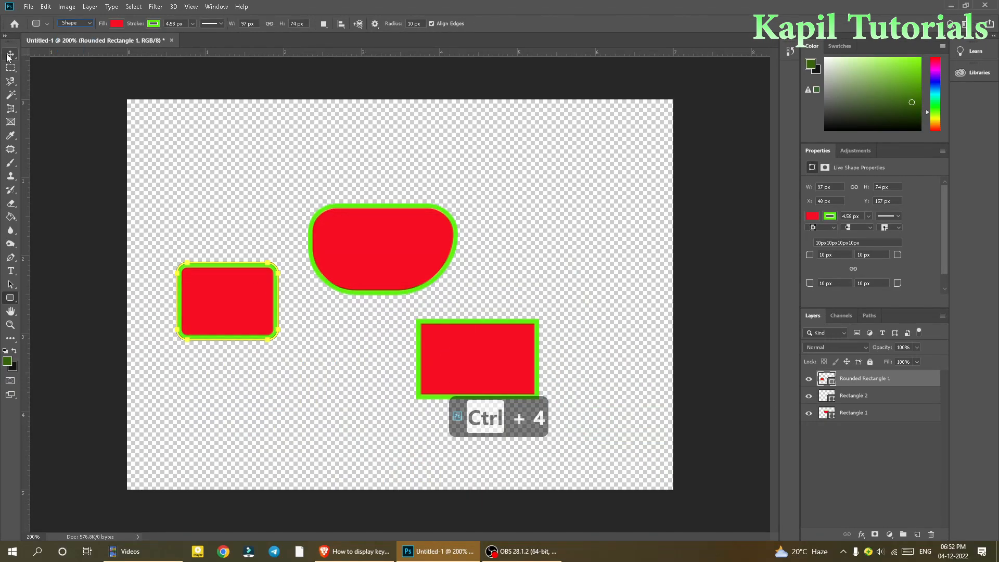
left_click_drag(239, 312, 240, 290)
key("ctrl+z")
mouse_move(250, 294)
left_mouse_down()
mouse_move(306, 358)
mouse_move(277, 360)
mouse_move(305, 362)
mouse_move(305, 329)
left_mouse_up()
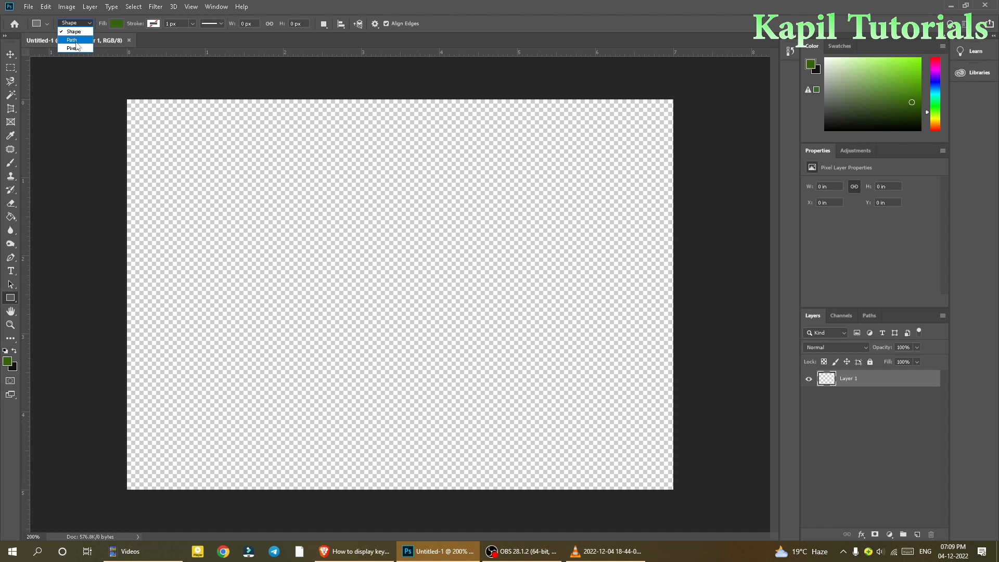
Step: Choose the Ellipse Tool and switch its drawing mode from Shape to Path
left_click(9, 301)
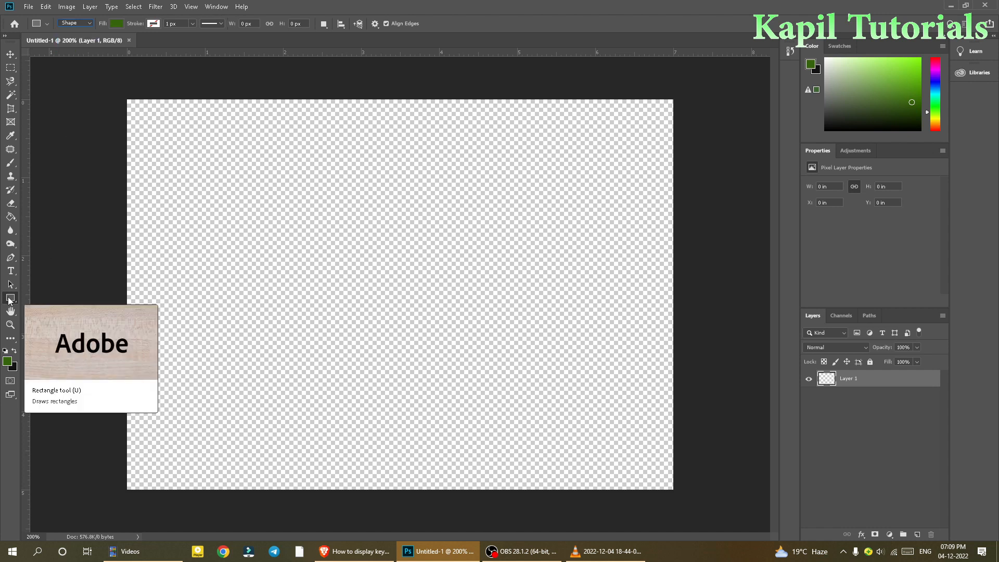
right_click(9, 300)
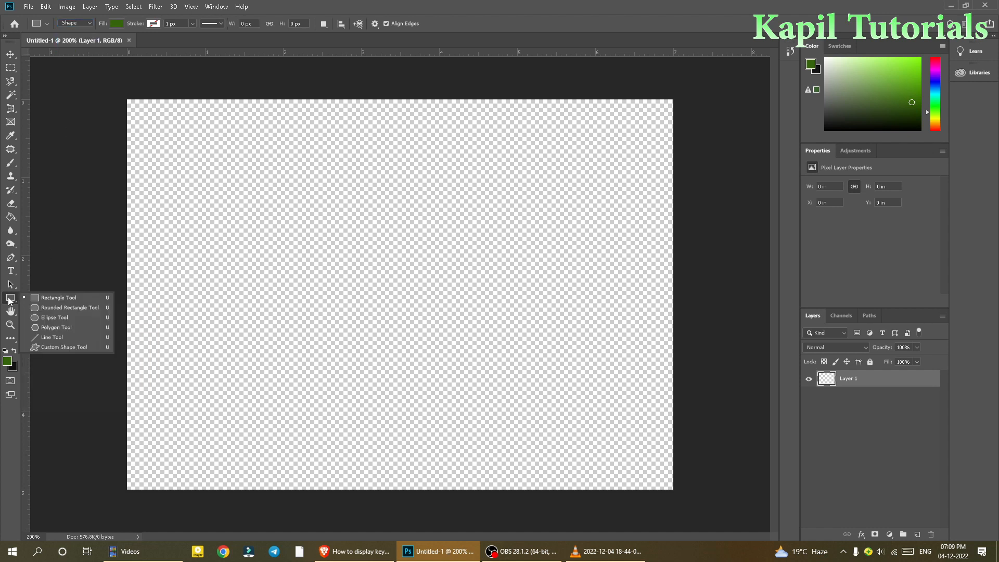
left_click(59, 319)
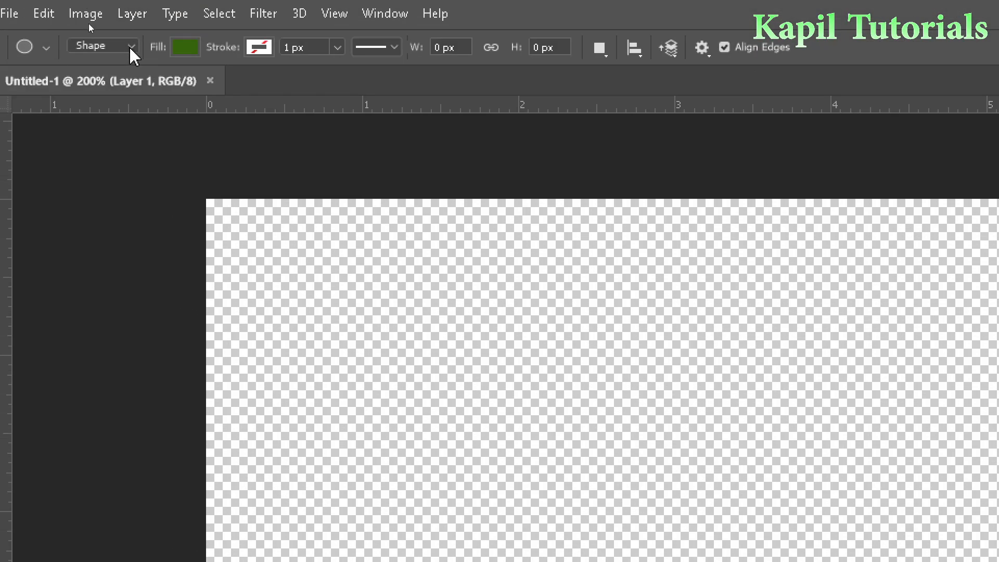
left_click(86, 23)
left_click(130, 81)
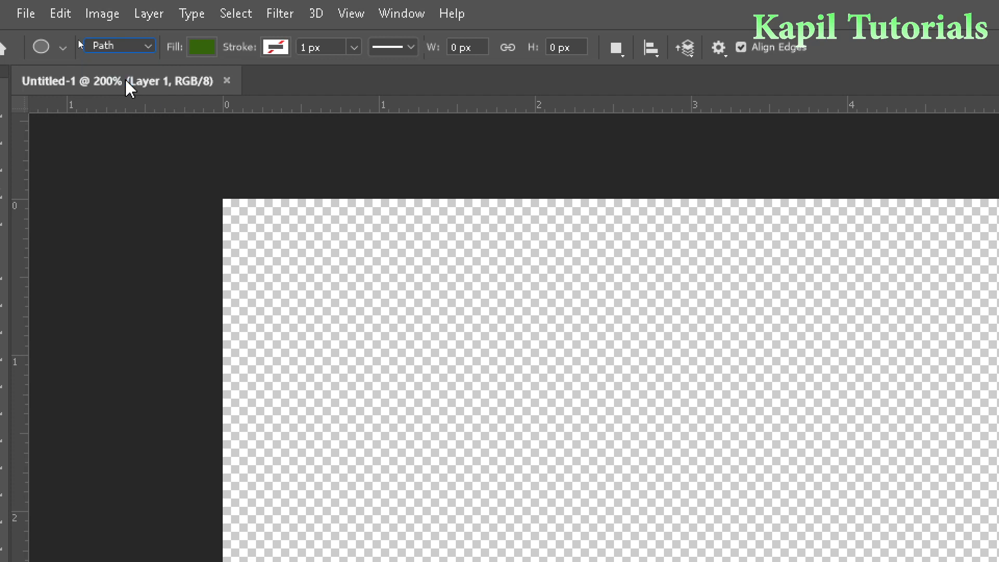
Step: Draw an ellipse path about 97 by 100 px left of the canvas centre and inspect its work path
key("ctrl+4")
key("ctrl+4")
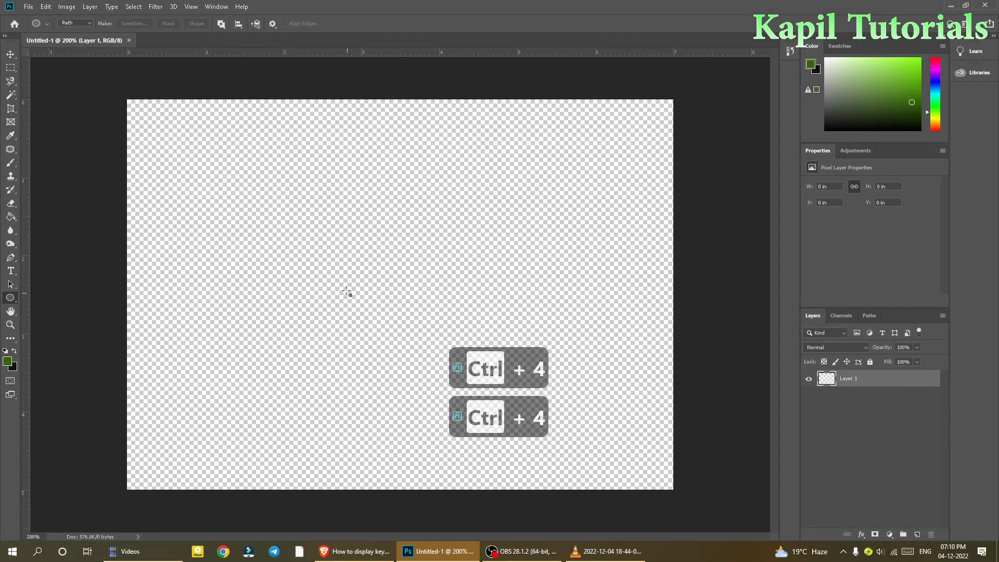
left_click_drag(298, 233, 400, 333)
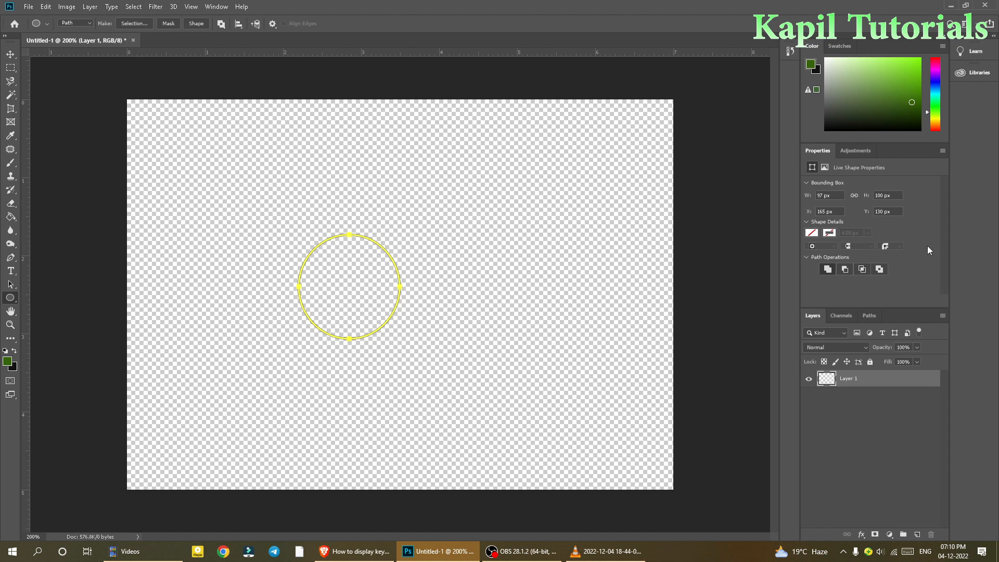
left_click(870, 315)
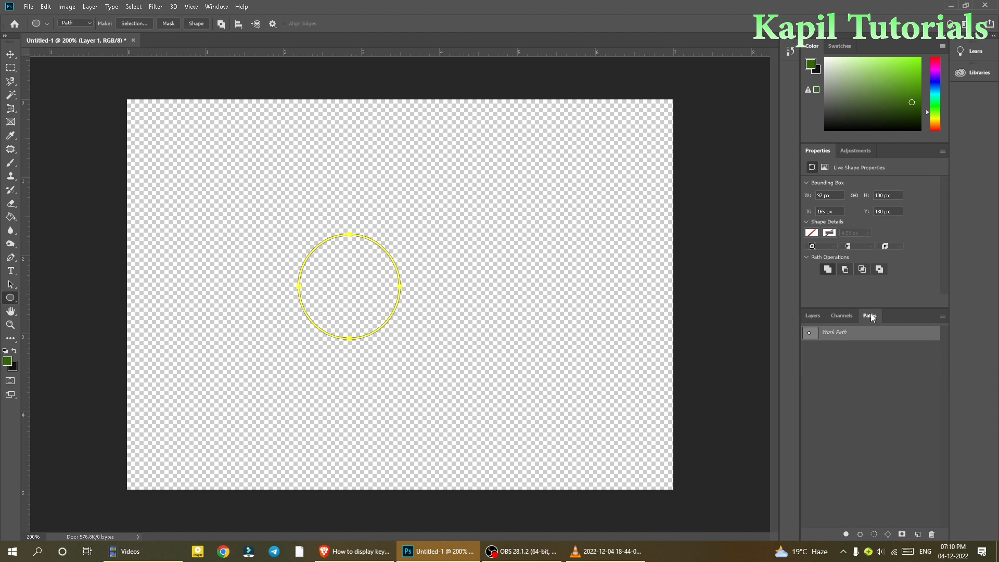
key("ctrl+4")
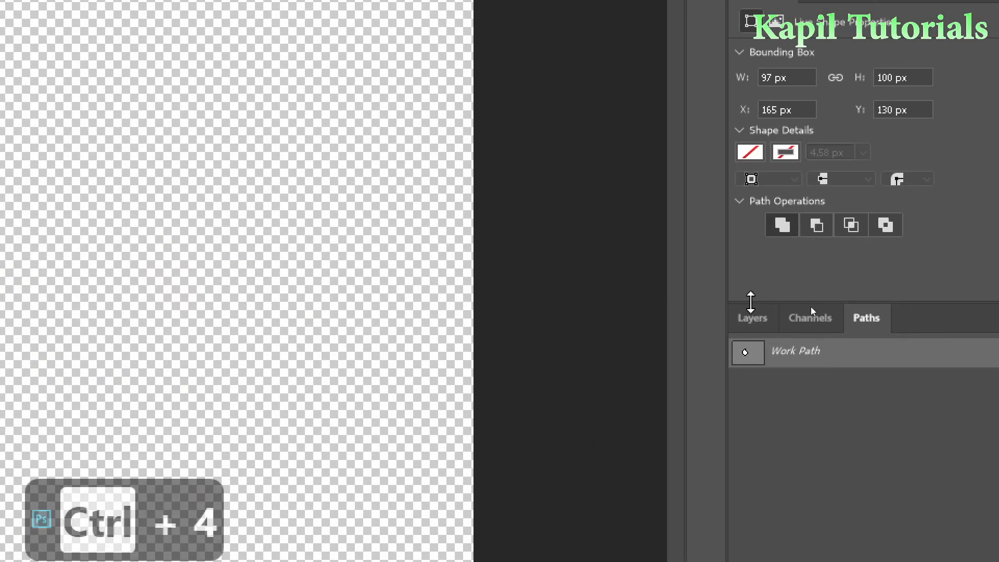
left_click(766, 323)
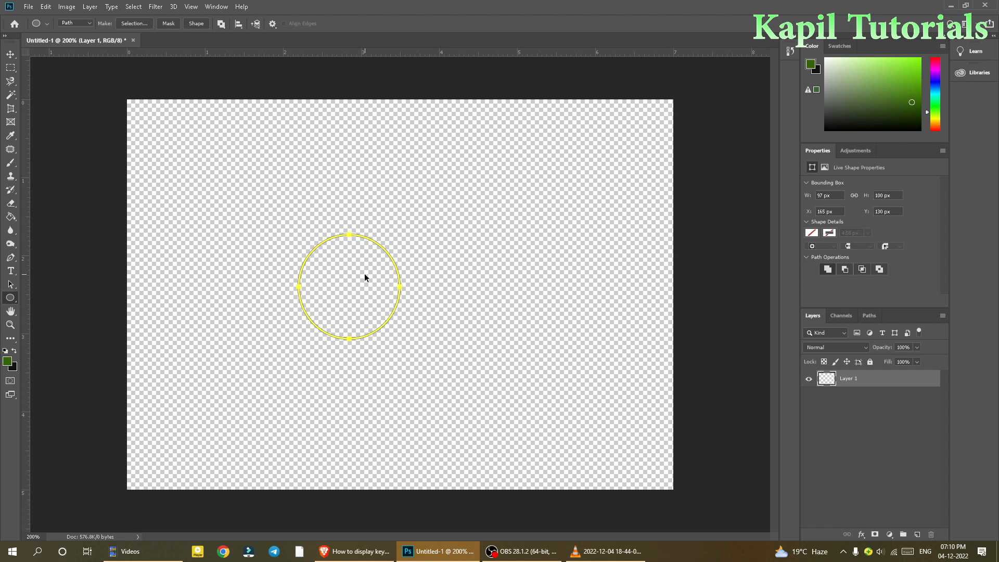
Step: Convert the ellipse path to a selection, fill it with the green foreground colour using the Paint Bucket Tool, and deselect
key("ctrl+plus")
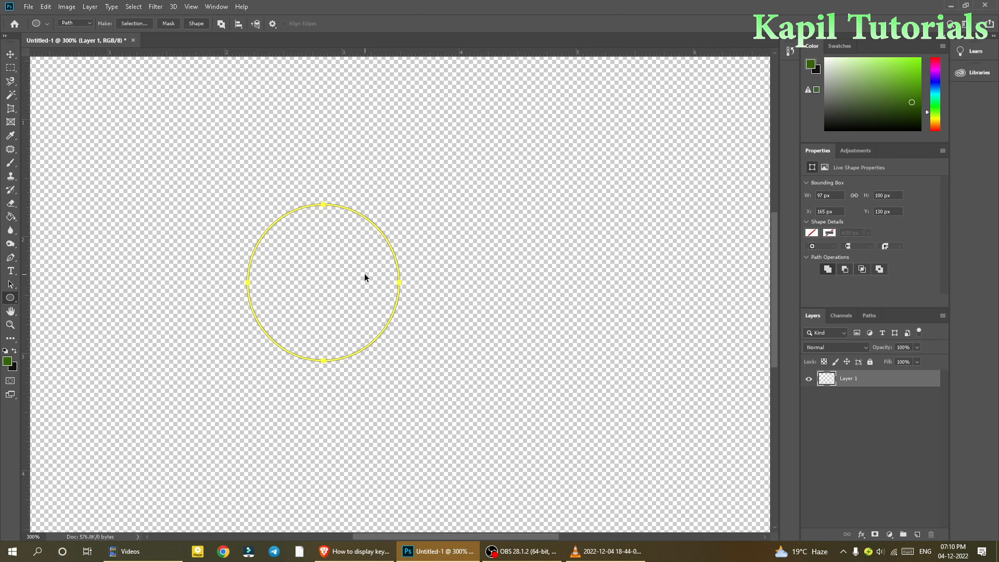
key("ctrl+Return")
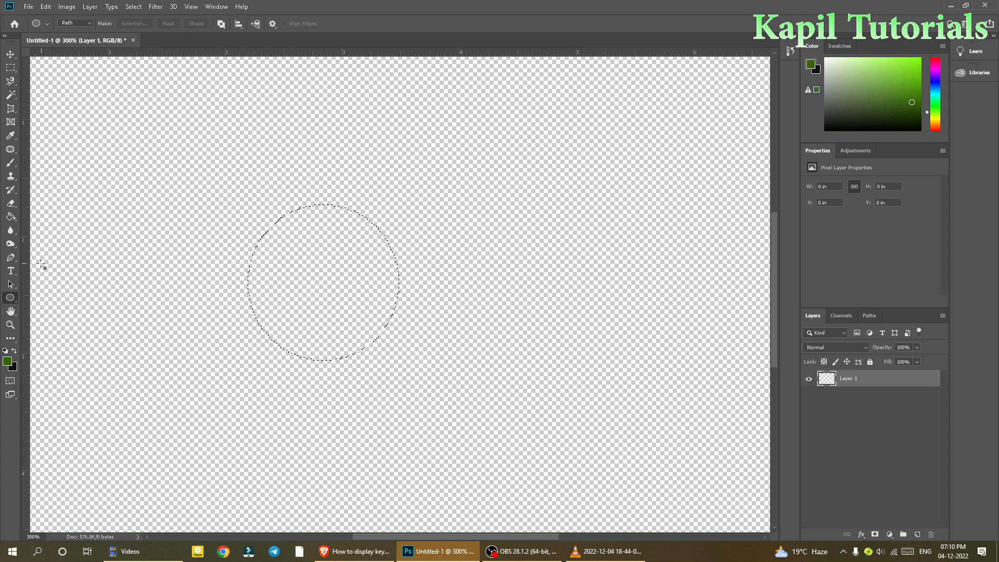
left_click(10, 217)
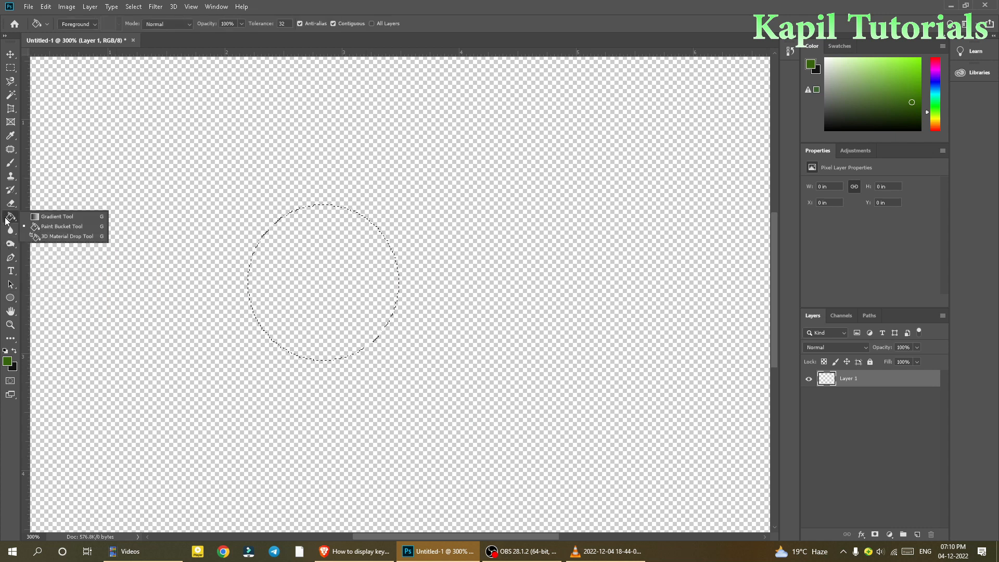
left_click(46, 227)
left_click(315, 273)
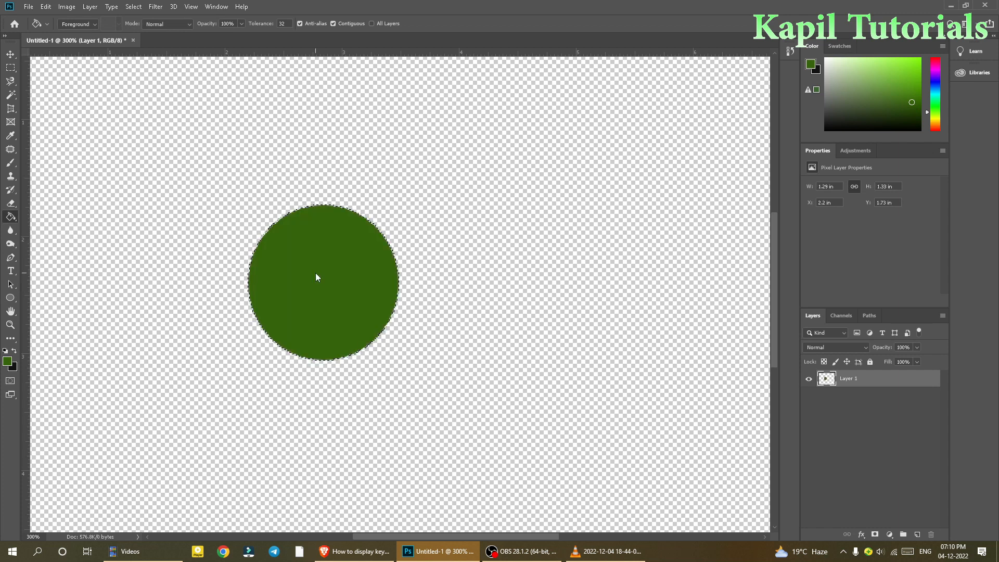
key("ctrl+d")
Step: Draw a nine-sided polygon path about 1.17 in wide above and right of the green circle on a new layer
left_click(9, 298)
left_click(50, 328)
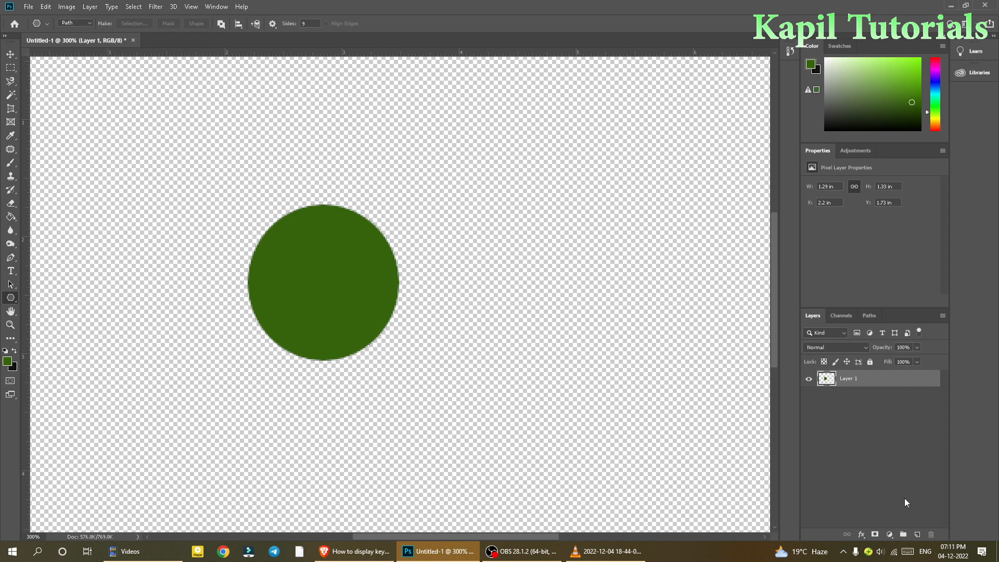
left_click(918, 534)
left_click_drag(460, 167, 519, 206)
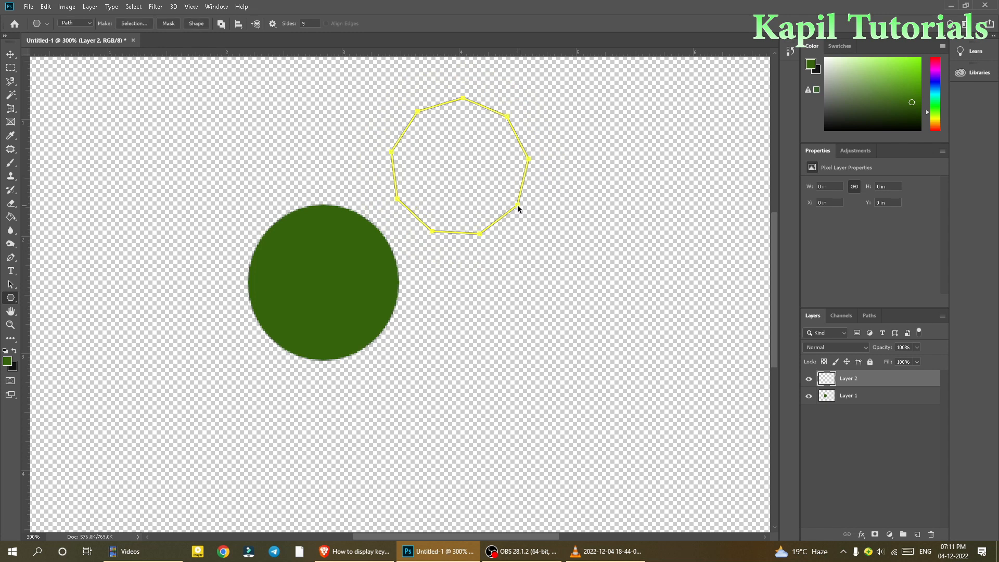
Step: Convert the polygon path to a selection and fill it with a diagonal white-to-blue gradient using the Gradient Tool
key("ctrl+Return")
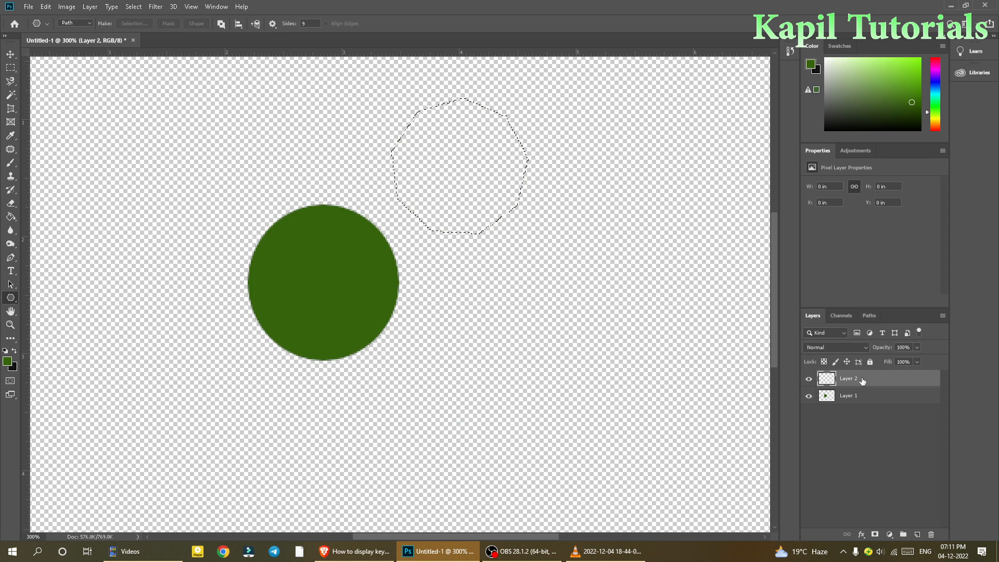
left_click(11, 219)
left_click(56, 217)
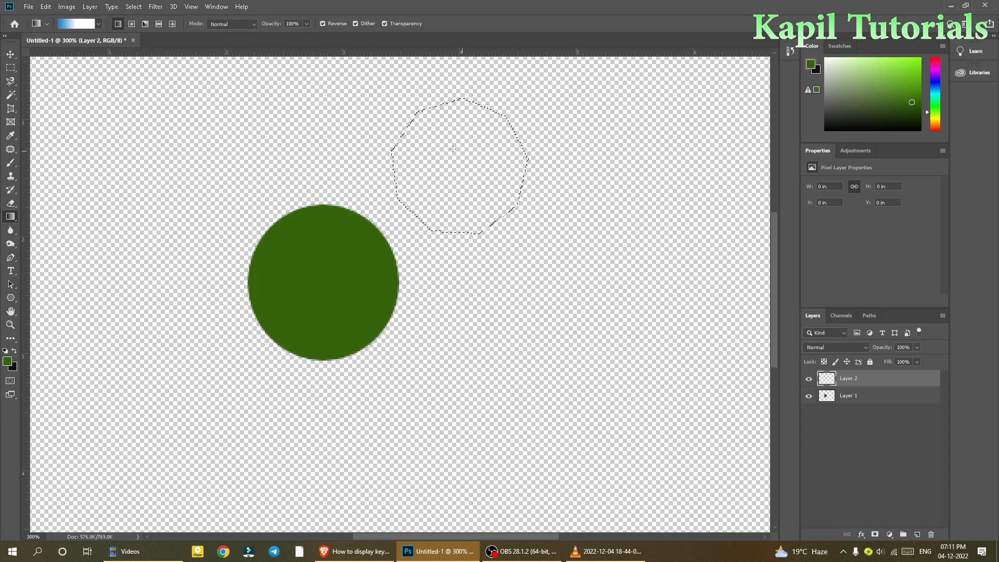
left_click_drag(434, 143, 495, 202)
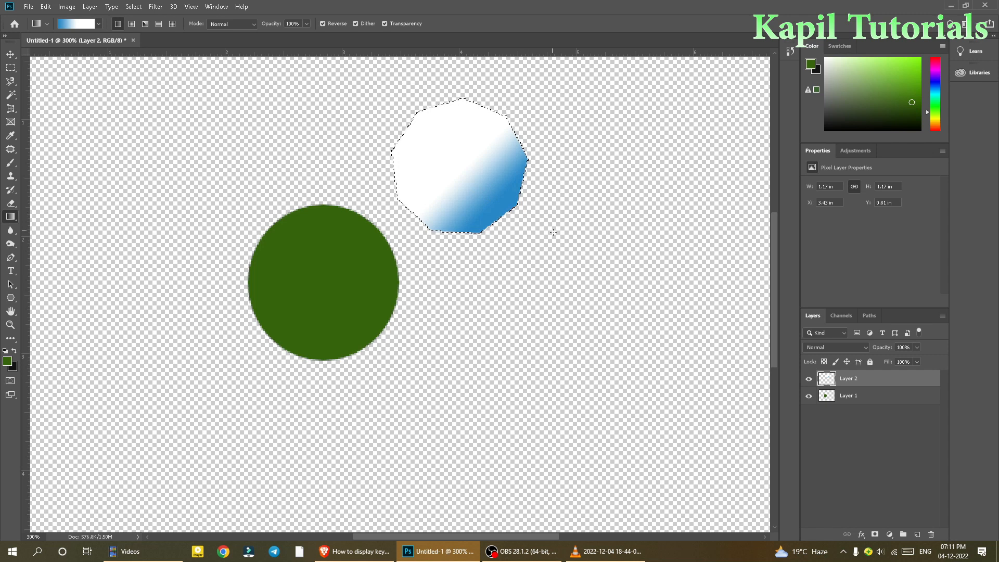
Step: Deselect the gradient polygon and move it beside the green circle to about X 3.79 in, Y 1.52 in
key("ctrl+d")
left_click(10, 54)
left_click_drag(414, 150, 476, 231)
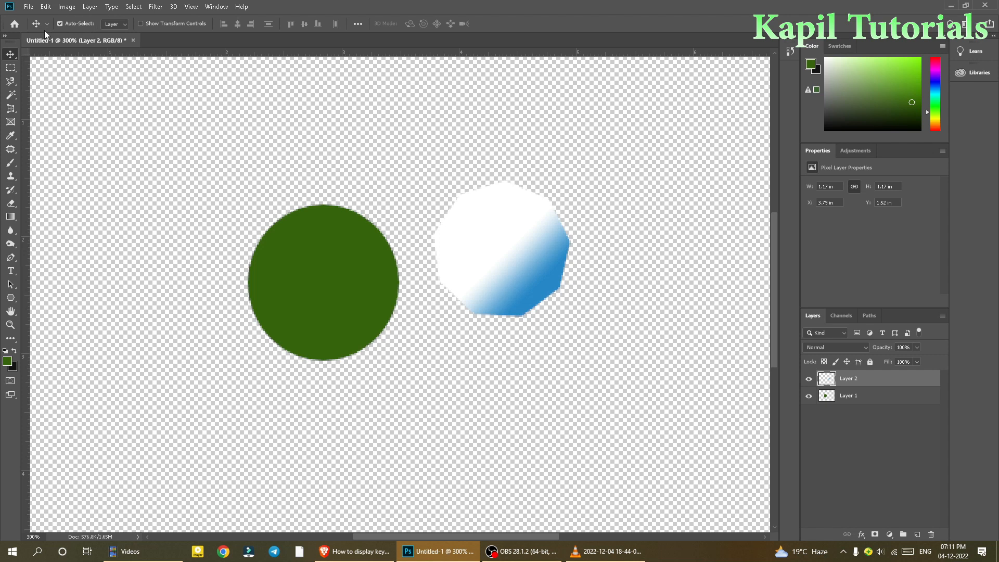
Step: Choose the Rectangle Tool and switch its drawing mode from Path to Pixels
right_click(10, 299)
left_click(48, 296)
left_click(76, 22)
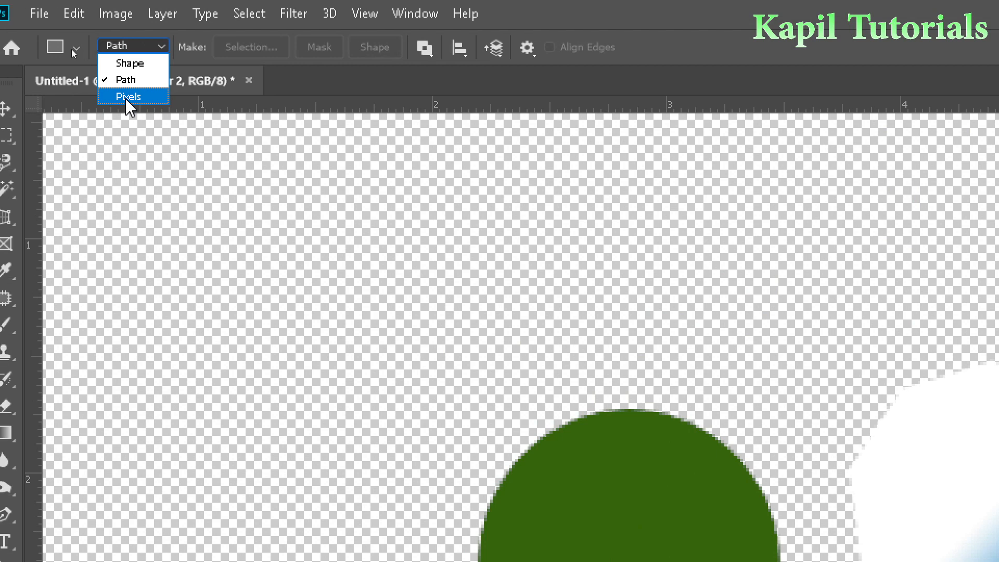
left_click(116, 97)
key("ctrl+4")
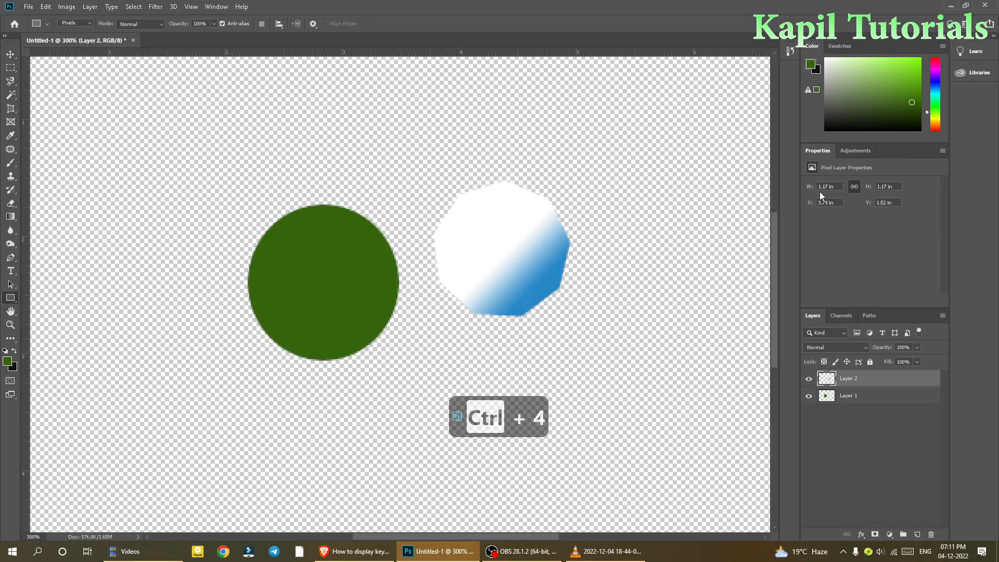
key("ctrl+4")
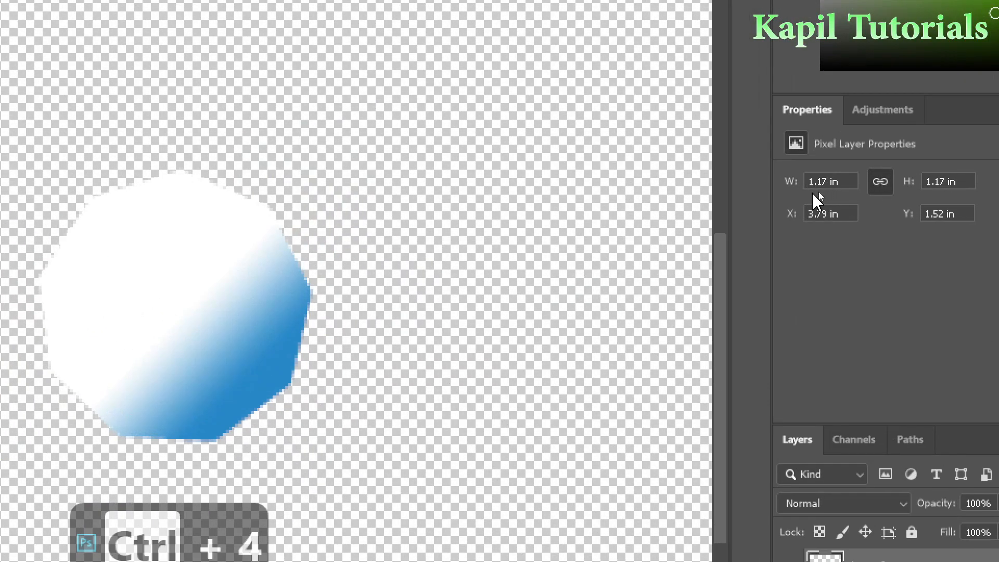
key("ctrl+4")
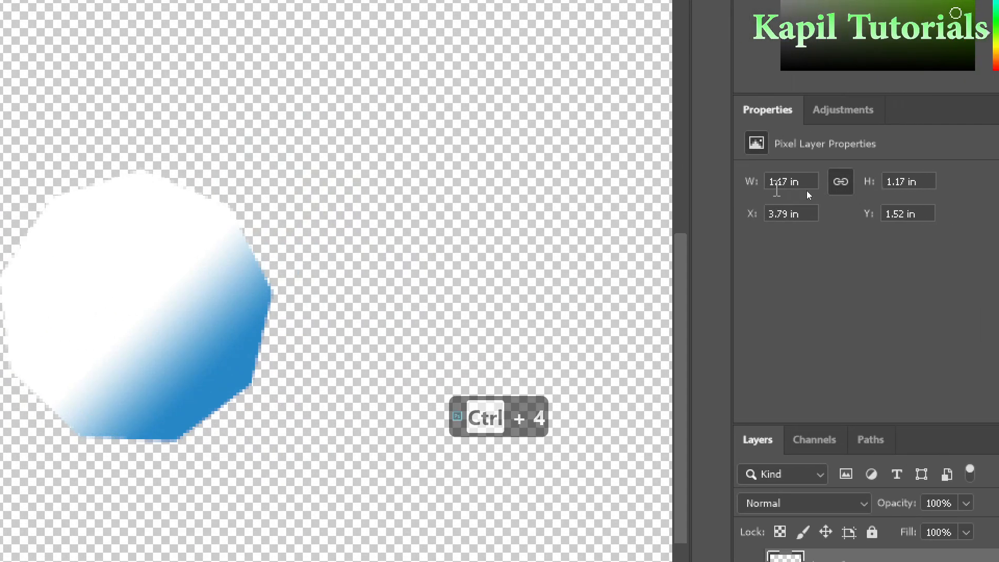
key("ctrl+4")
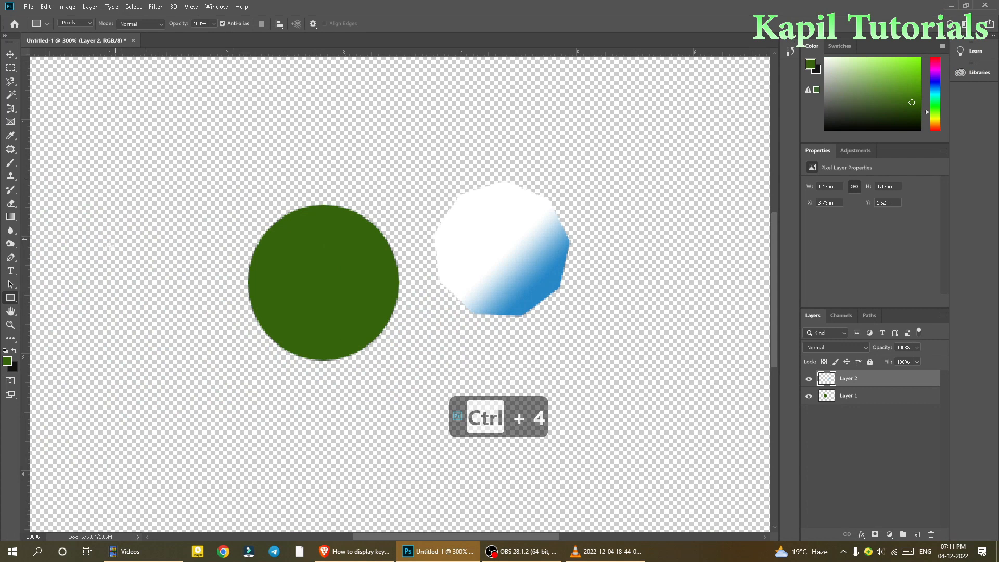
Step: Set the foreground colour to the bright red f41439
left_click(9, 362)
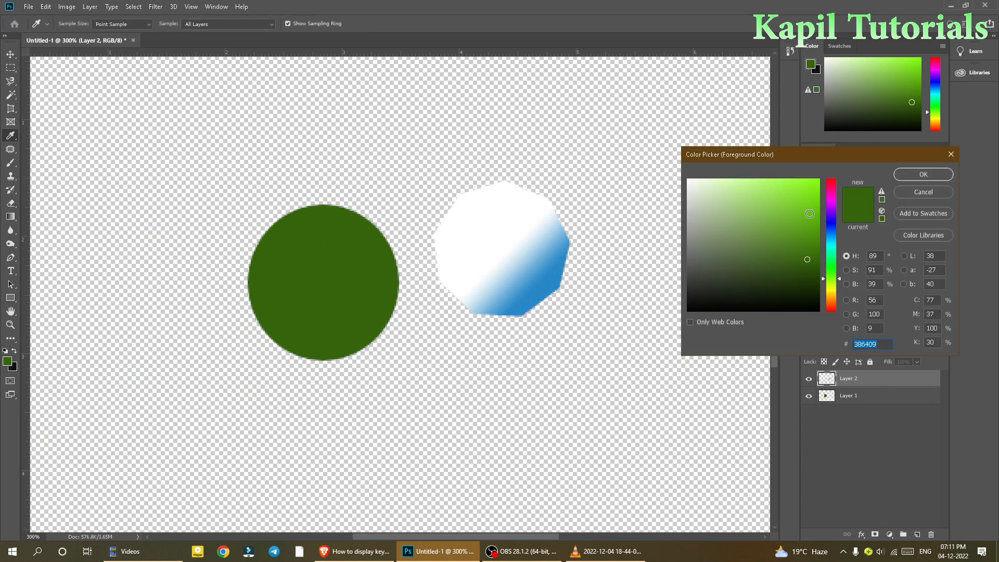
left_click(832, 191)
left_click_drag(833, 188, 832, 183)
left_click(809, 184)
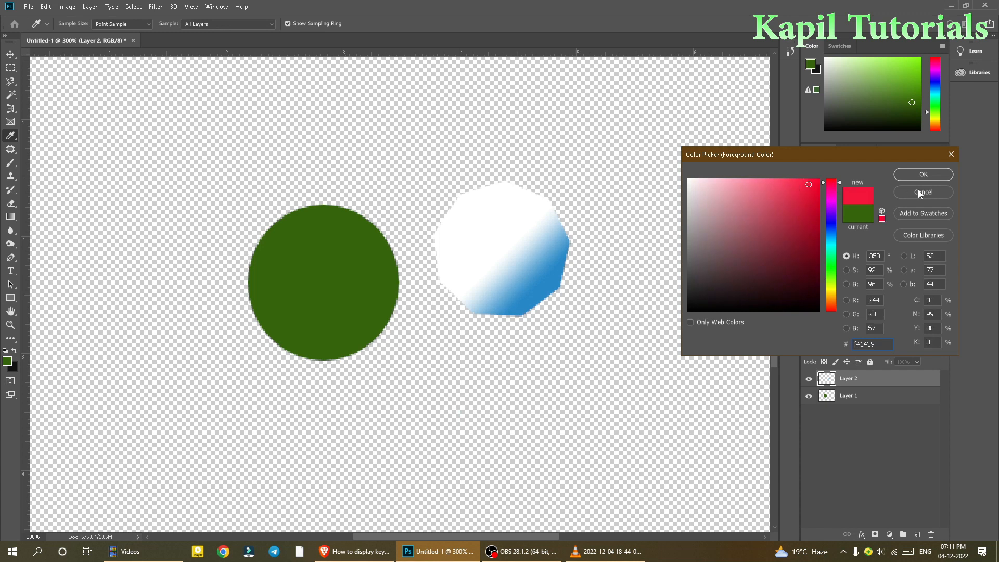
left_click(922, 175)
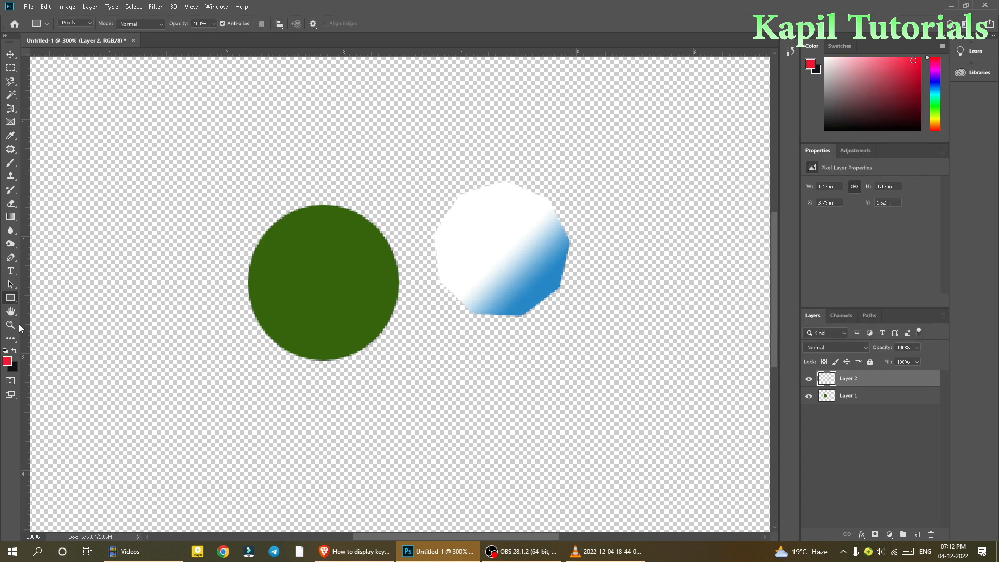
Step: Choose the Custom Shape Tool and select the butterfly shape
right_click(11, 297)
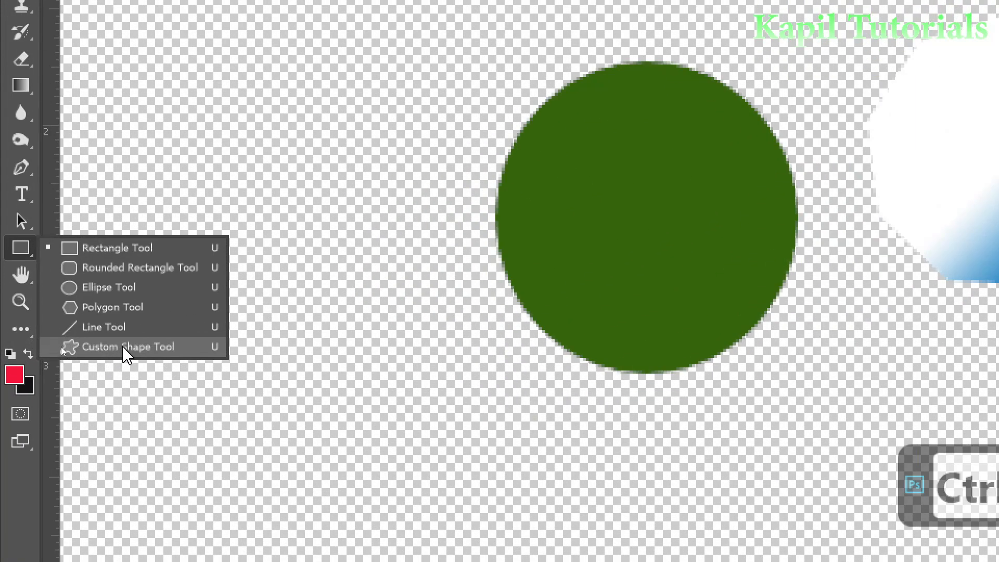
left_click(120, 347)
key("ctrl+4")
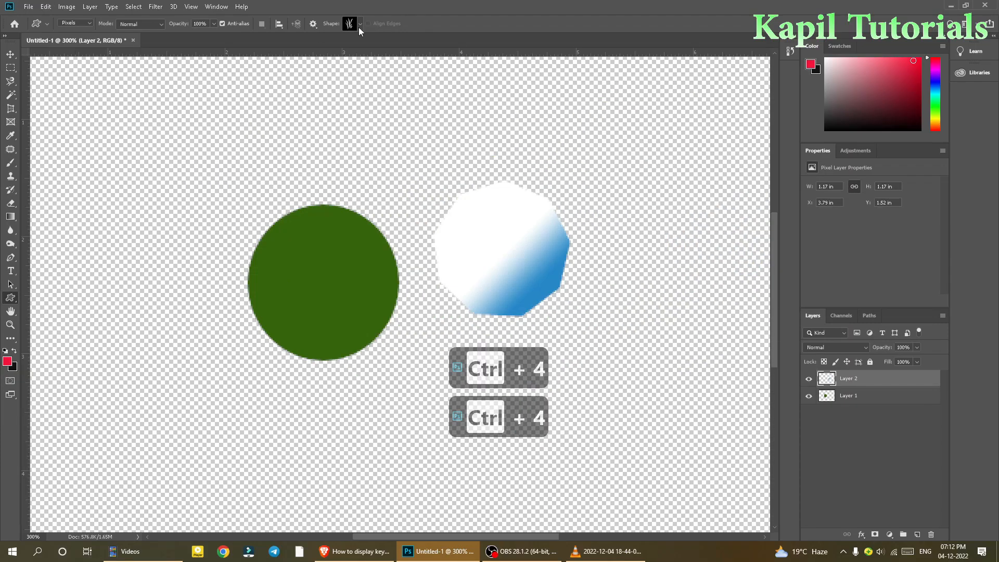
key("ctrl+4")
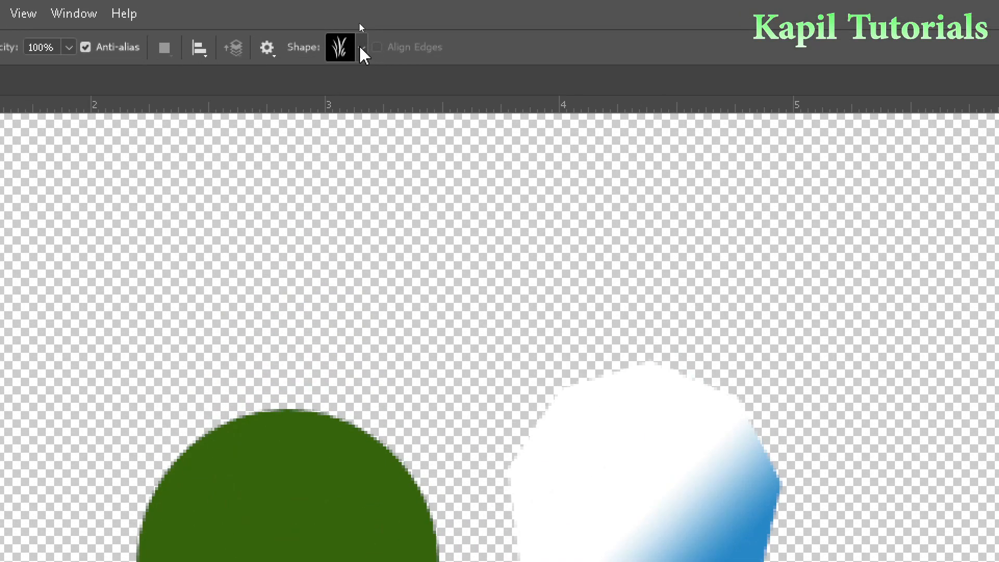
left_click(359, 24)
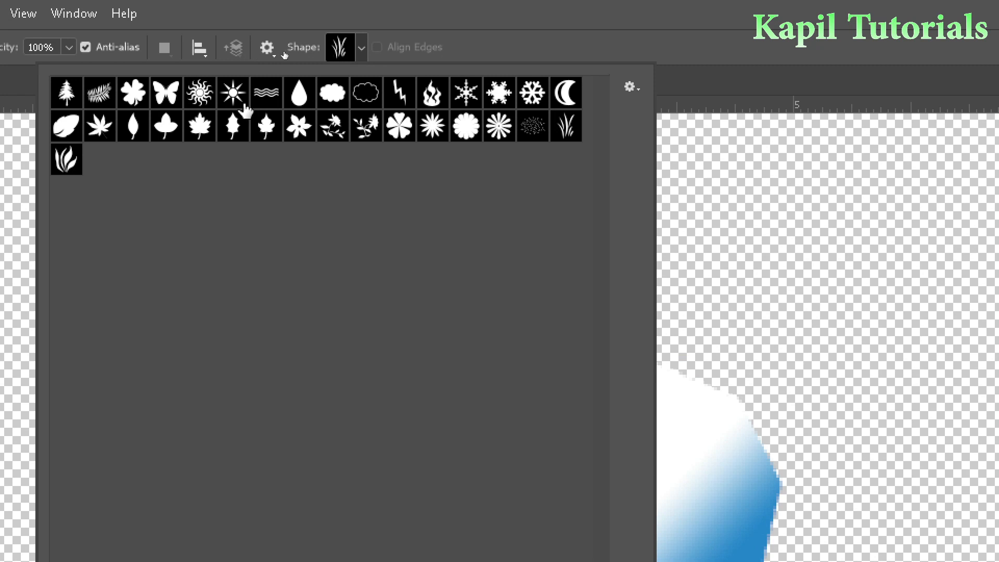
left_click(164, 95)
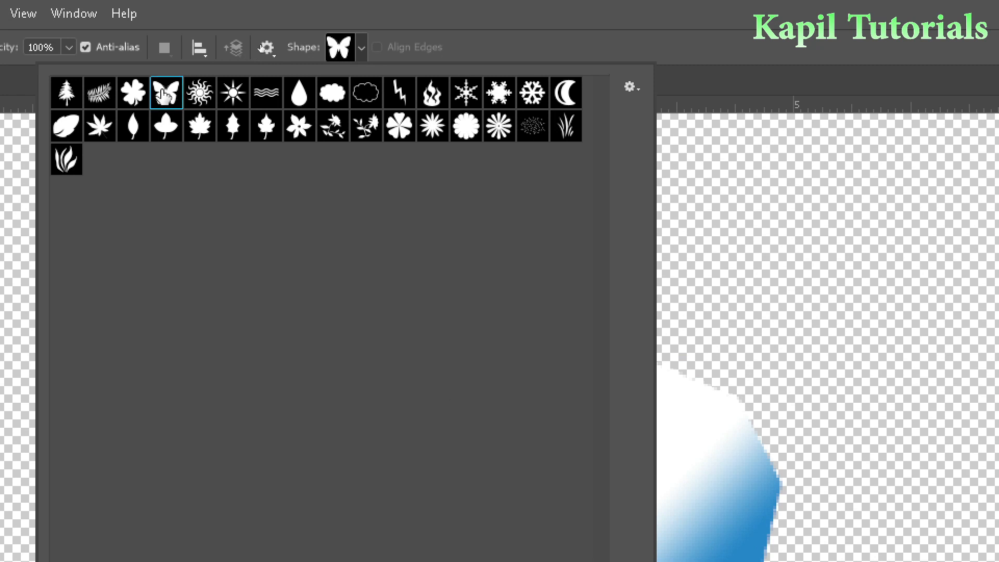
key("Return")
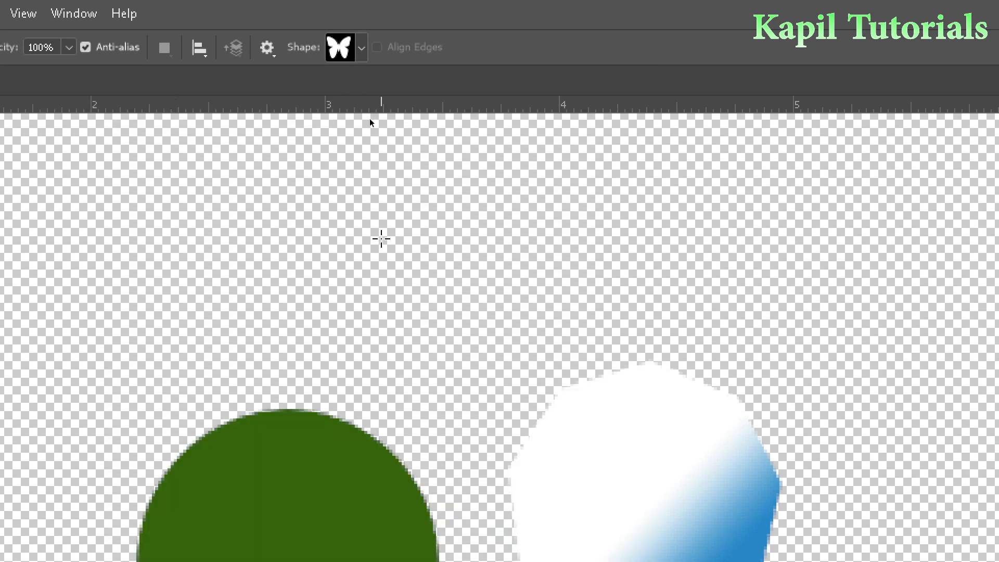
Step: Add a new layer and draw a red butterfly about 1.08 by 1 in on it, above and left of the green circle
key("ctrl+4")
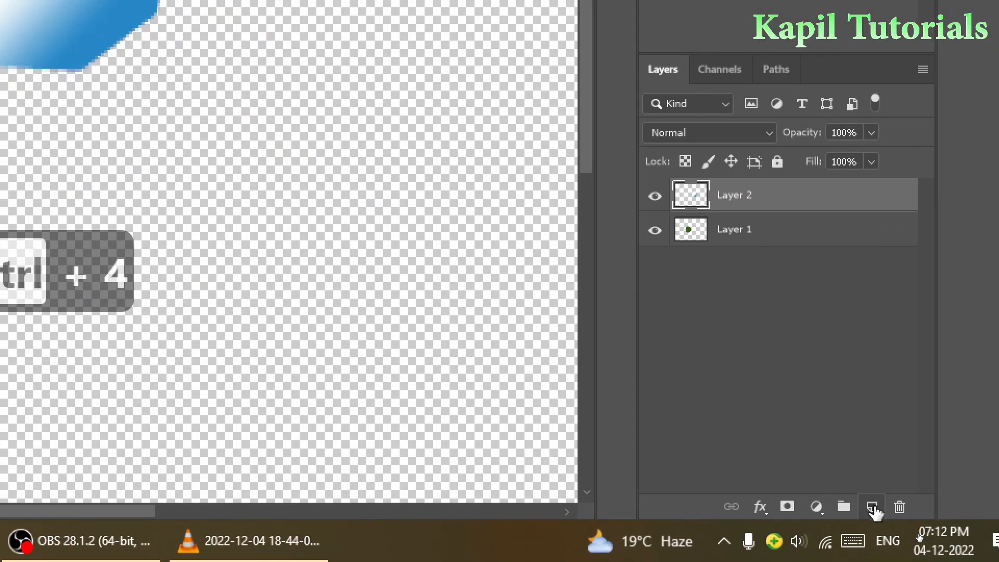
left_click(918, 536)
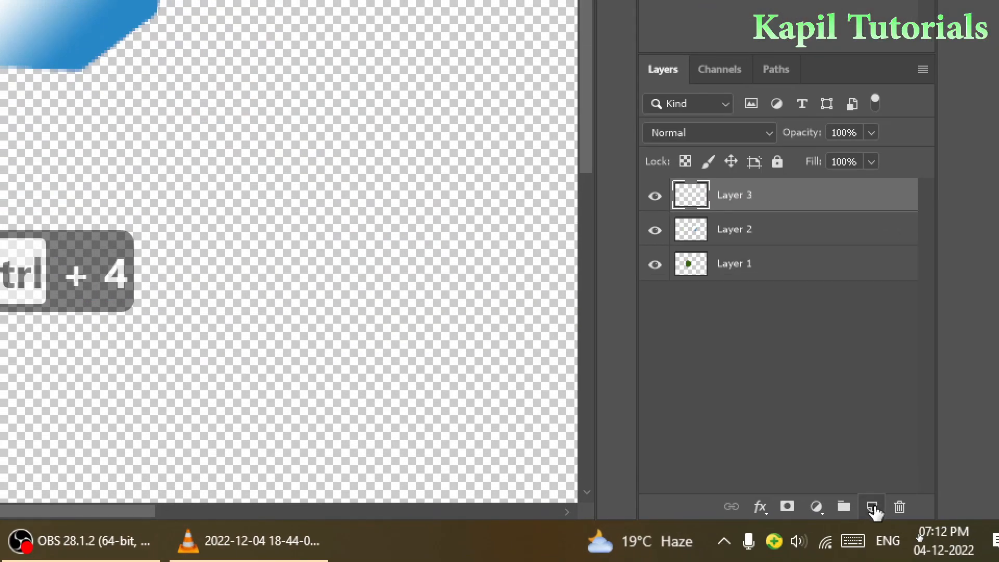
key("ctrl+4")
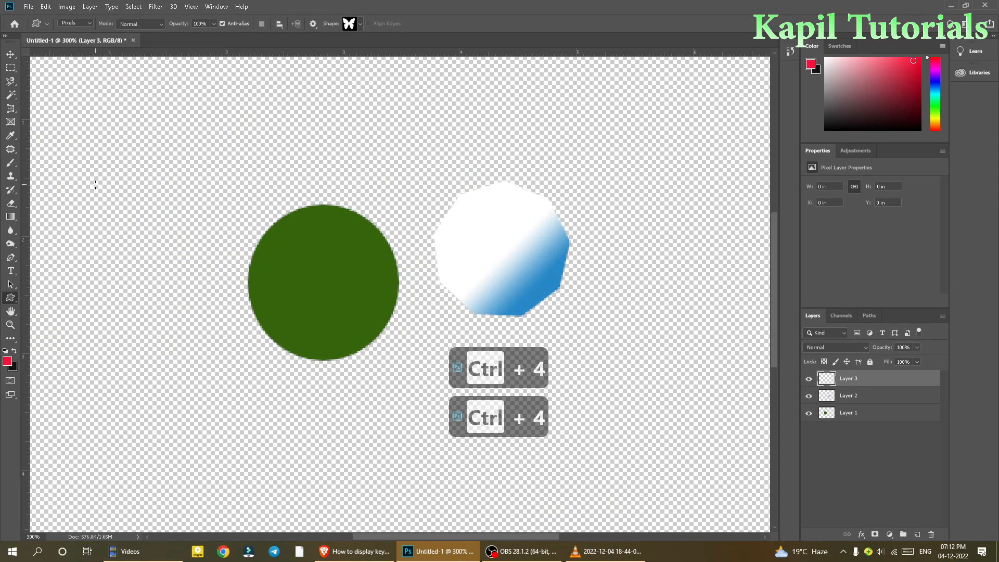
left_click_drag(124, 157, 248, 273)
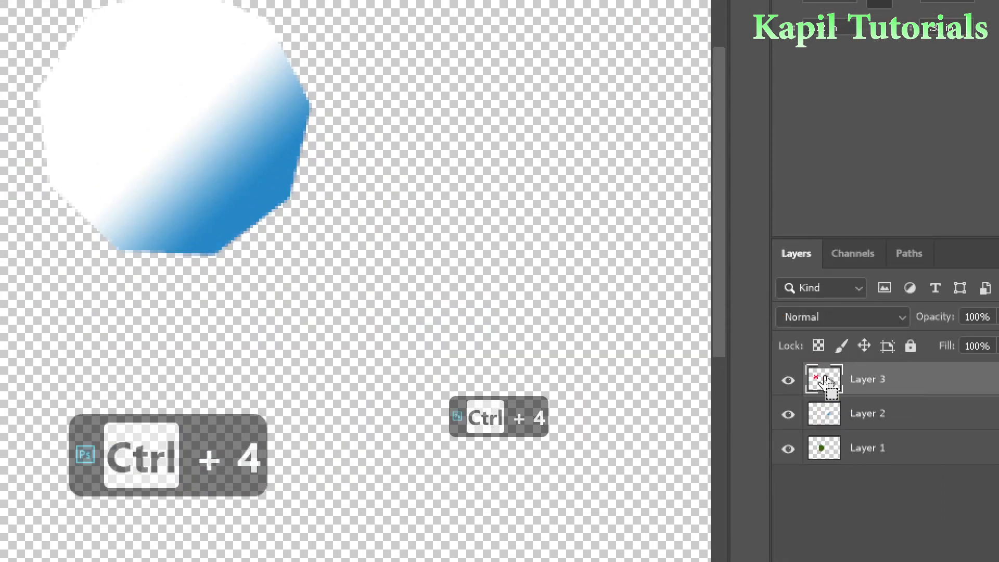
Step: Select the butterfly's pixels, fill them diagonally with the rainbow spectrum gradient preset using the Gradient Tool, and deselect
left_click(824, 380, "ctrl")
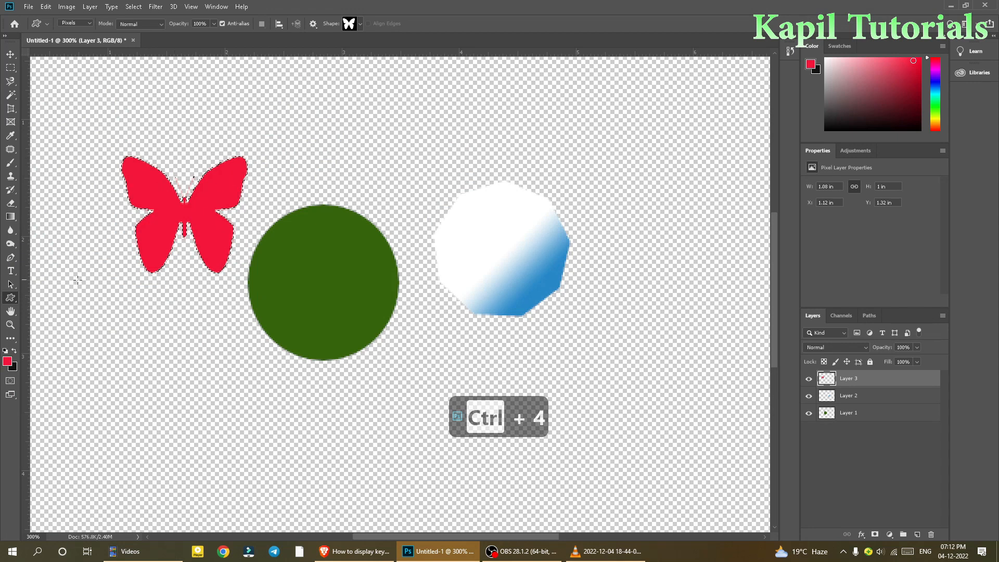
left_click(11, 216)
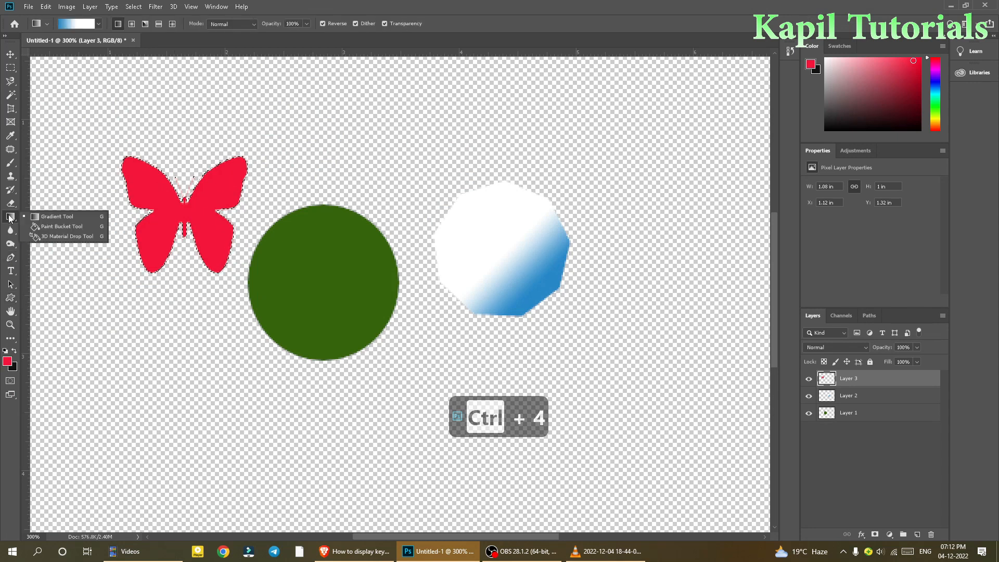
left_click(46, 213)
left_click(73, 25)
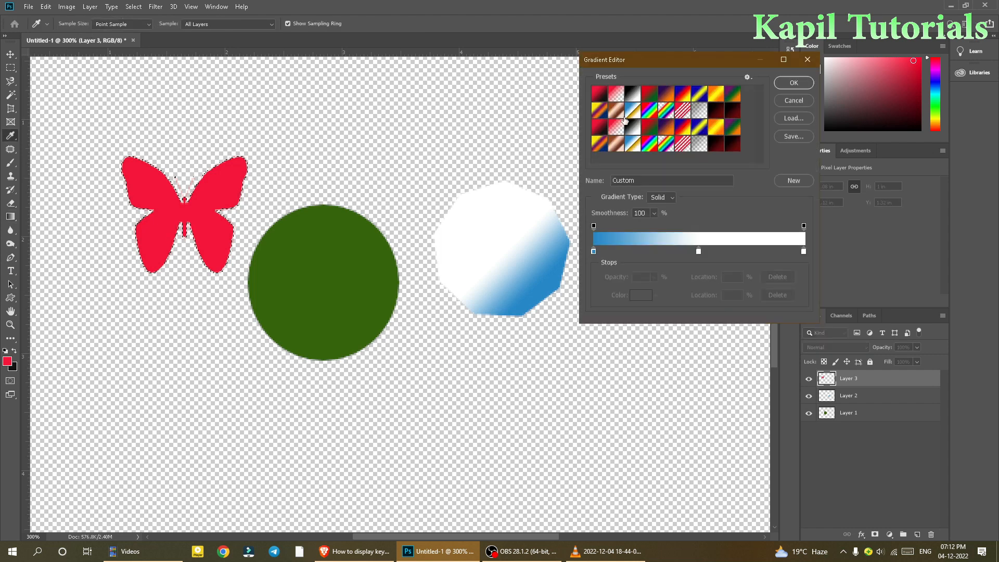
left_click(651, 111)
left_click(793, 83)
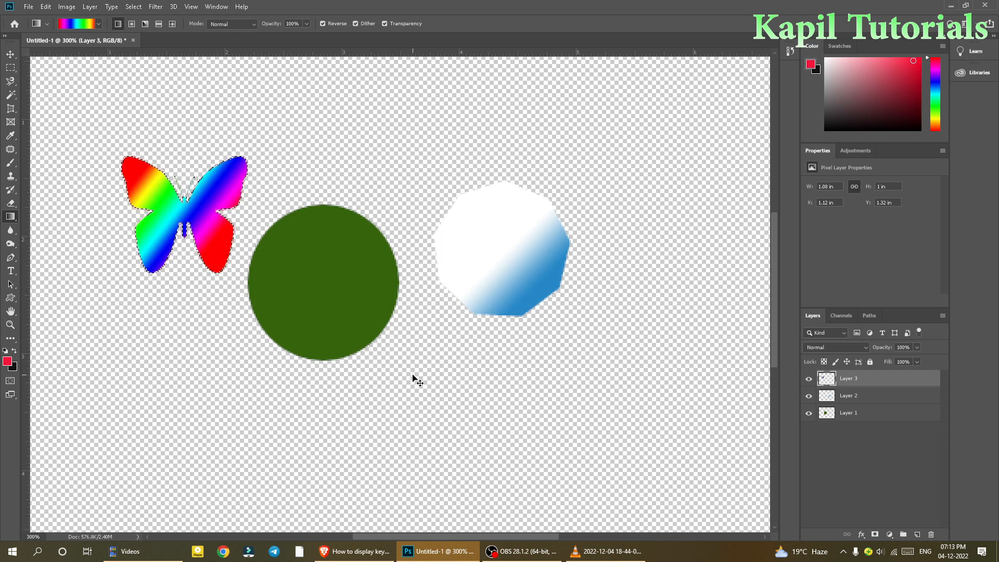
key("ctrl+d")
Step: Choose the Polygon Tool and set its drawing mode to Pixels
left_click(10, 297)
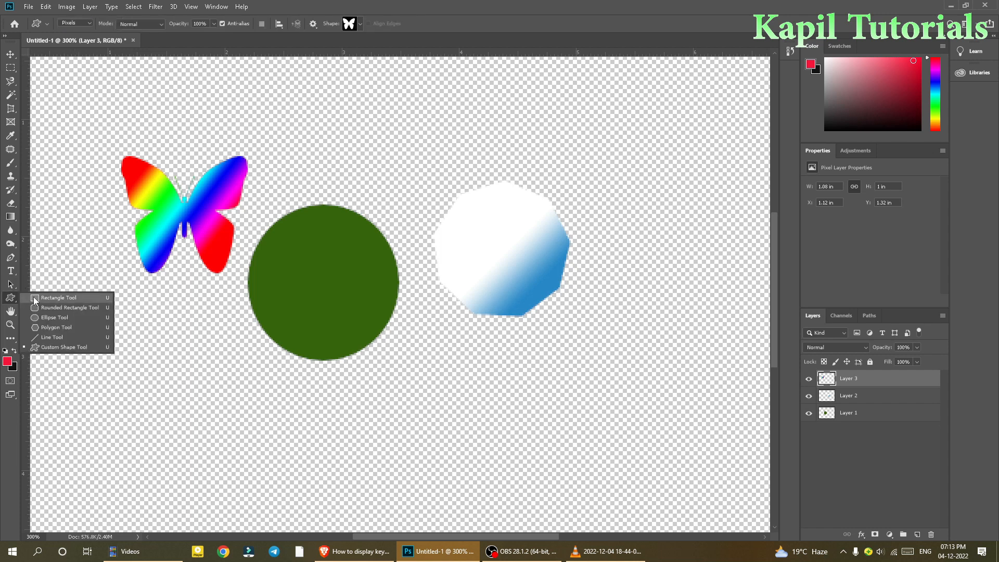
left_click(43, 326)
left_click(75, 23)
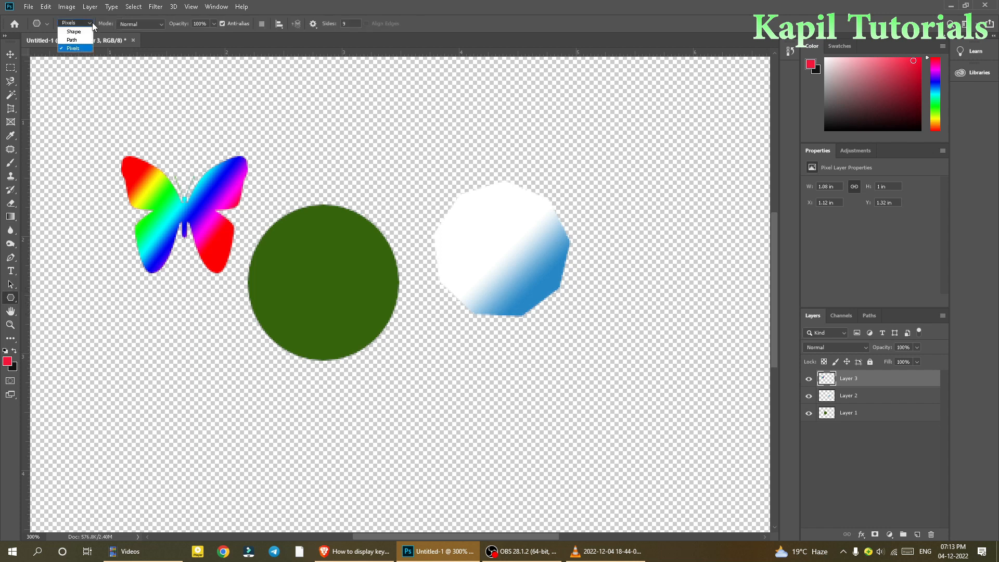
left_click(80, 49)
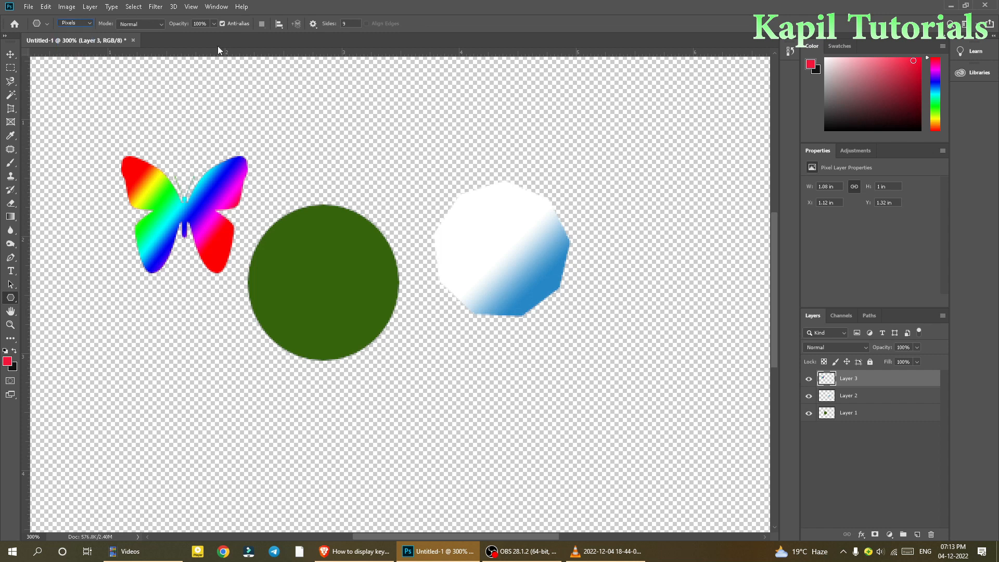
Step: Choose the Custom Shape Tool and replace its current shape presets with the All set
right_click(10, 297)
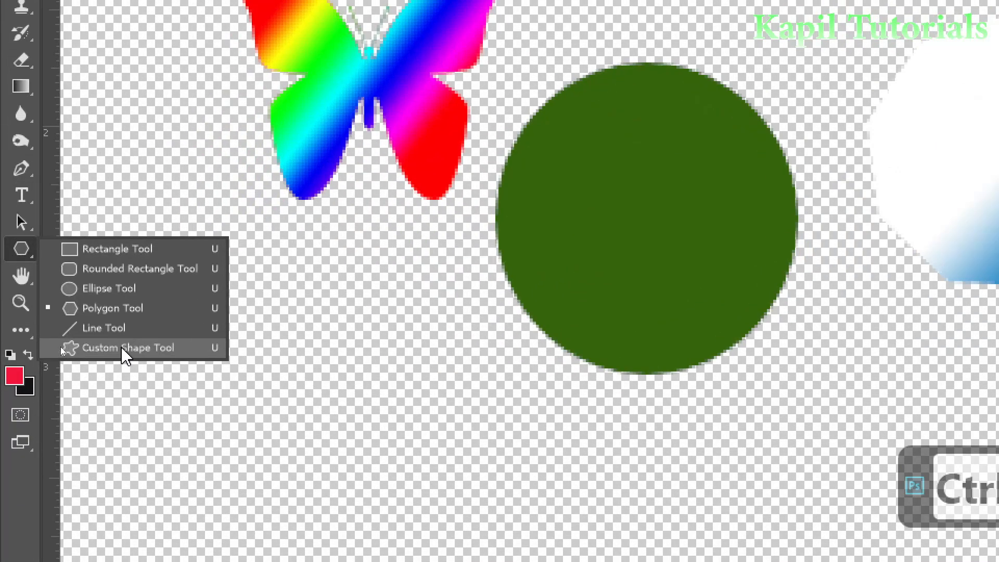
left_click(61, 349)
key("ctrl+4")
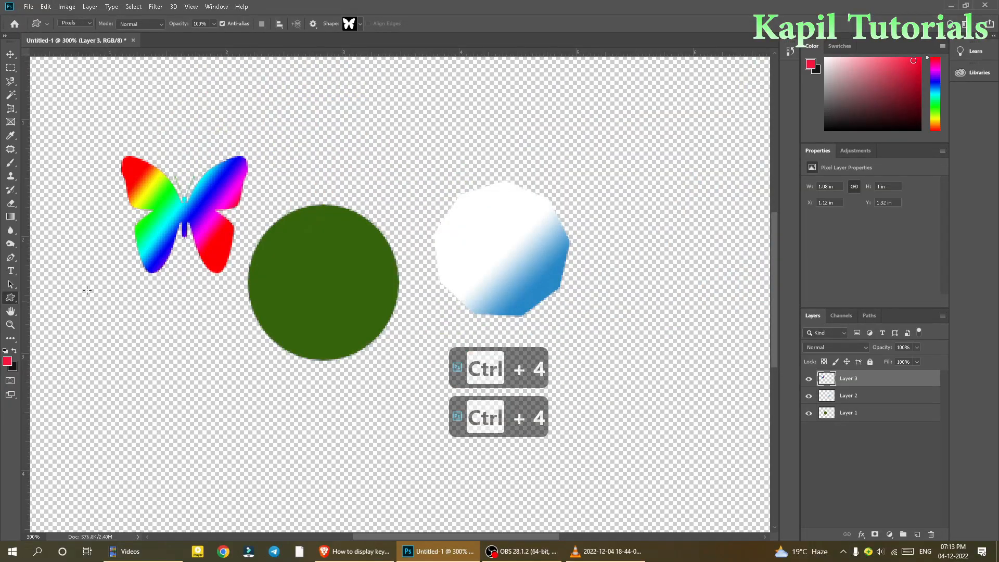
left_click(360, 25)
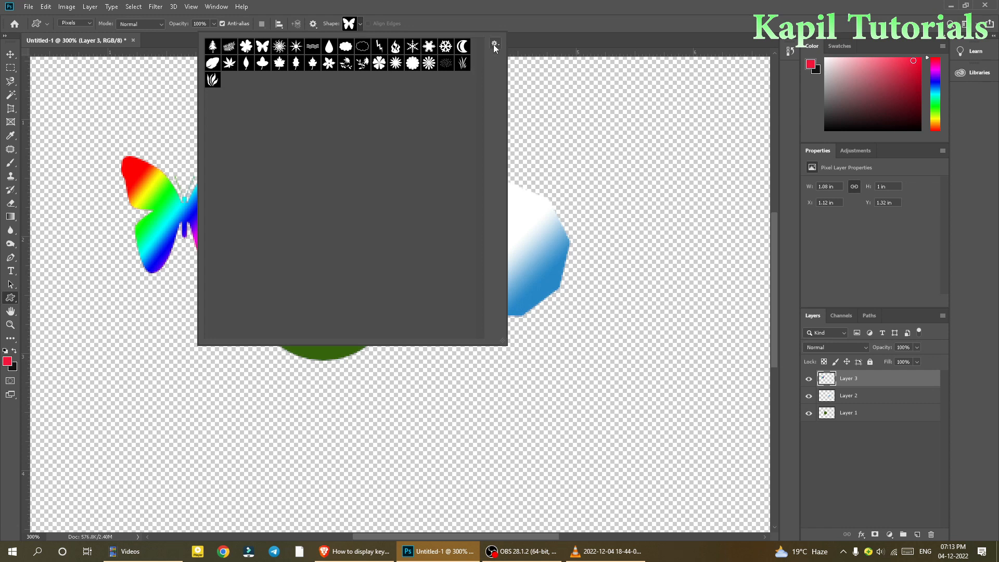
key("ctrl+4")
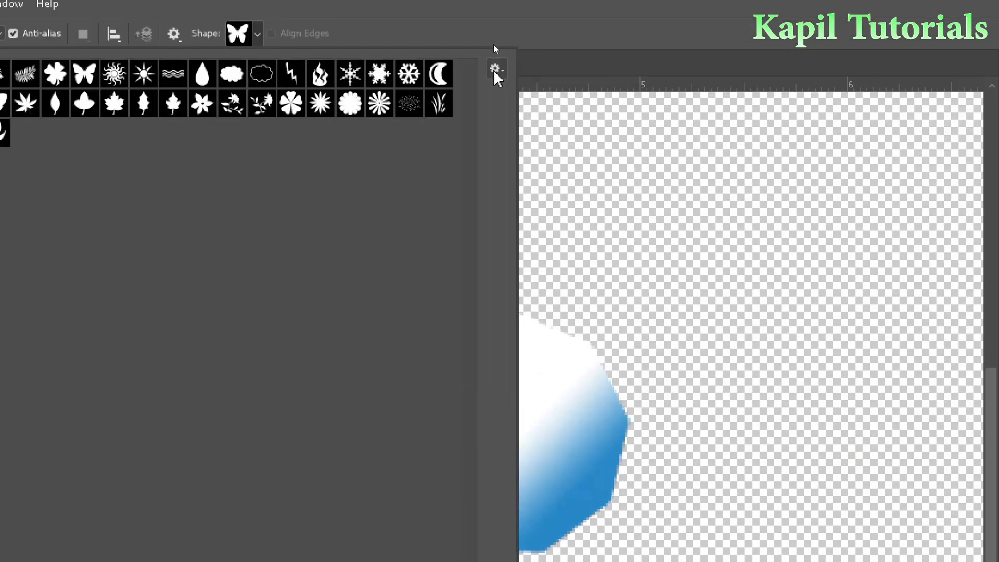
left_click(494, 44)
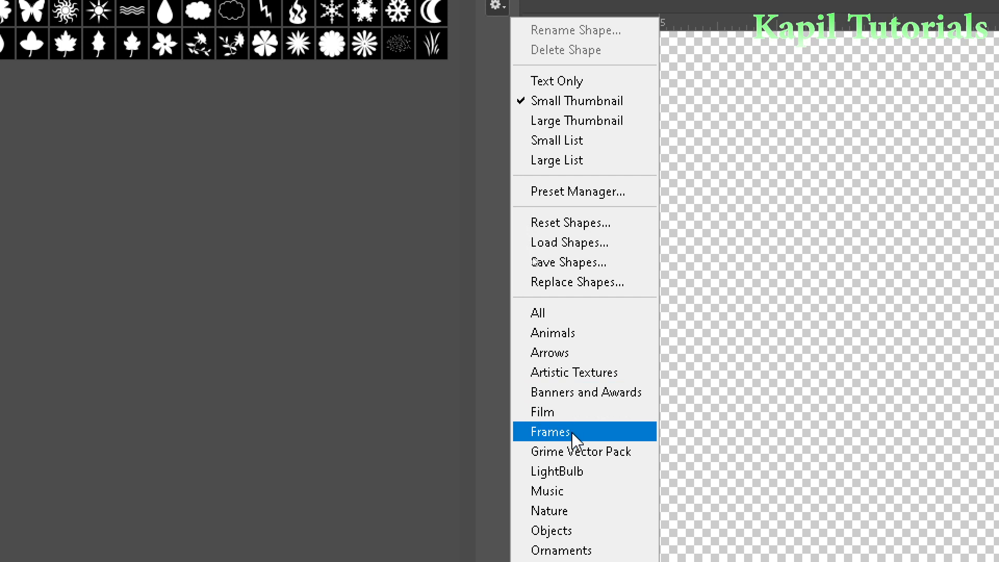
left_click(556, 318)
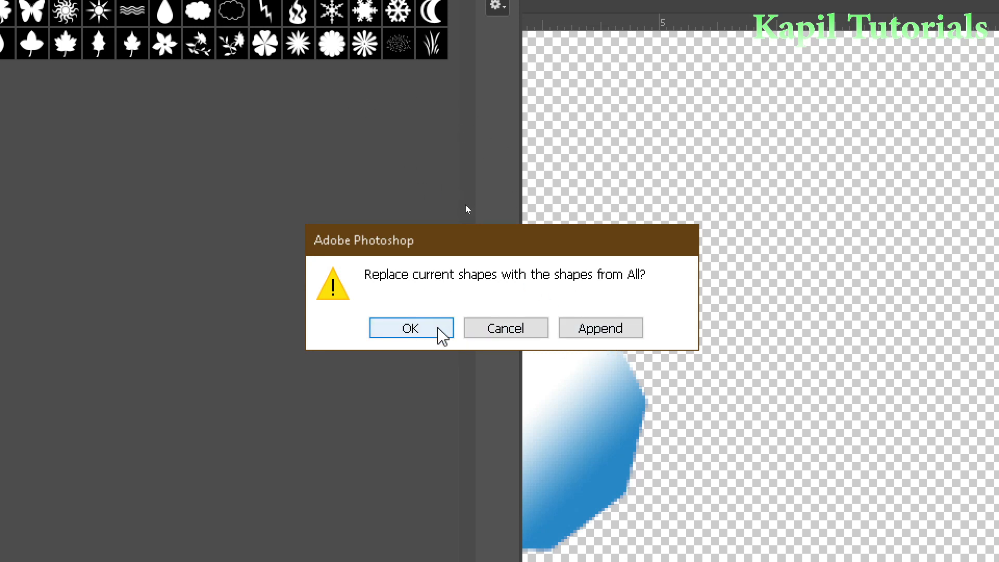
left_click(422, 334)
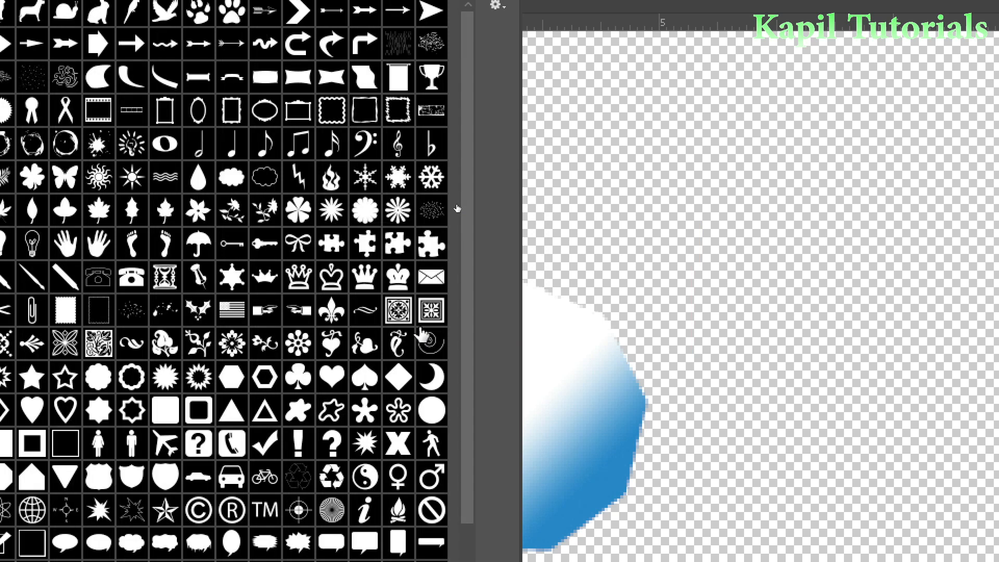
Step: Pick the walking-person shape, add a new layer, and draw a red figure about 0.87 by 1.76 in, right of the blue-white polygon
key("ctrl+4")
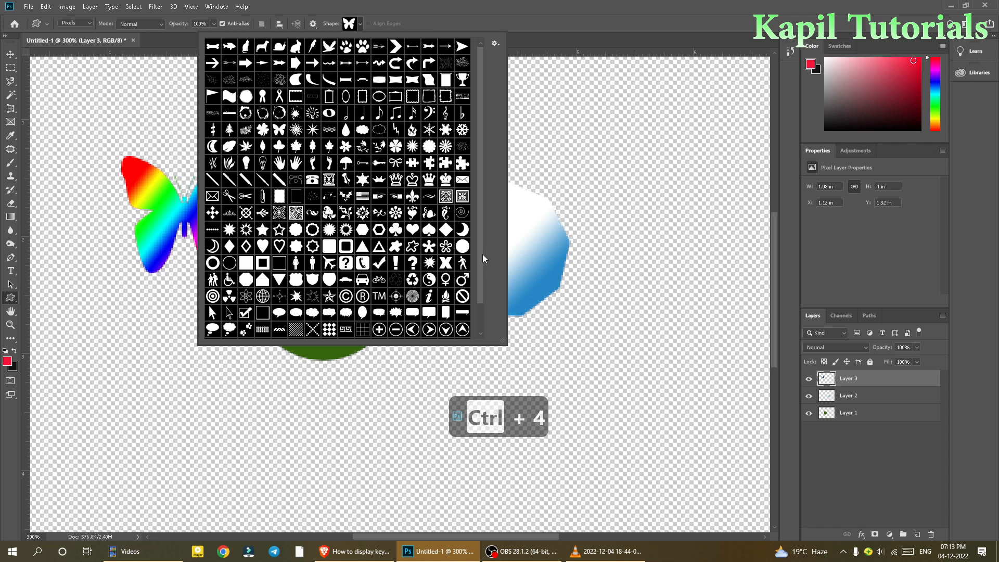
scroll(484, 259, "down", 2)
scroll(484, 250, "up", 2)
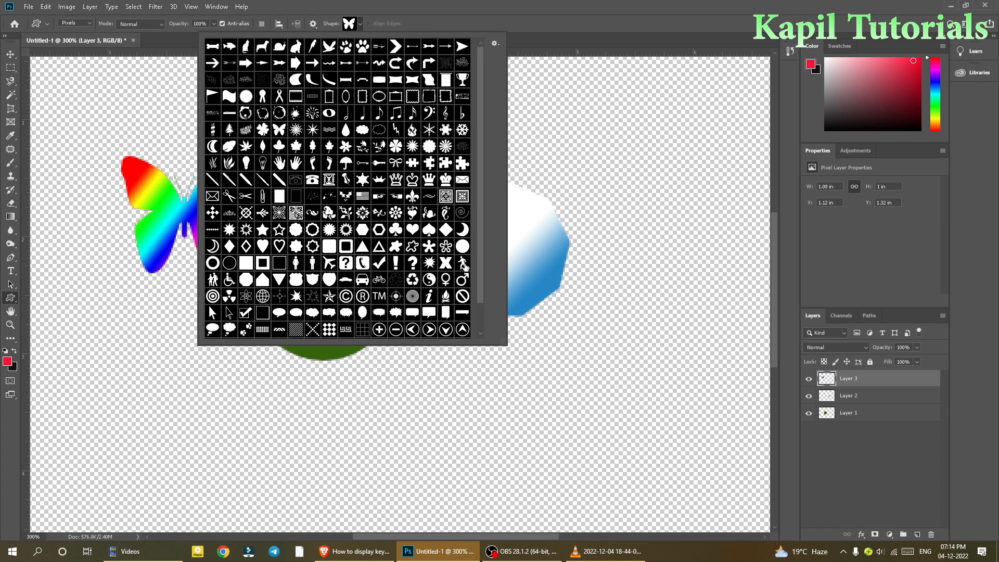
left_click(461, 264)
key("Return")
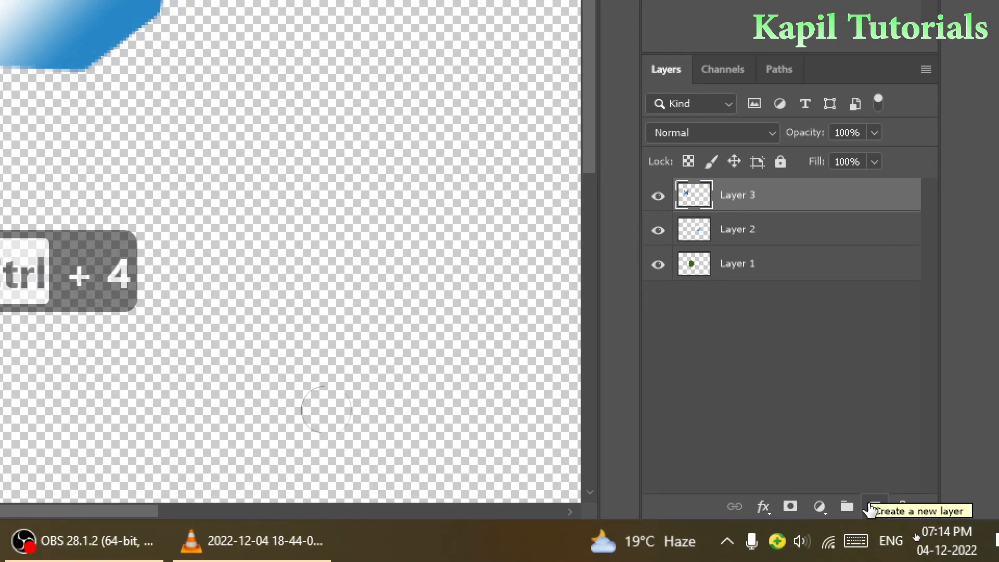
left_click(916, 536)
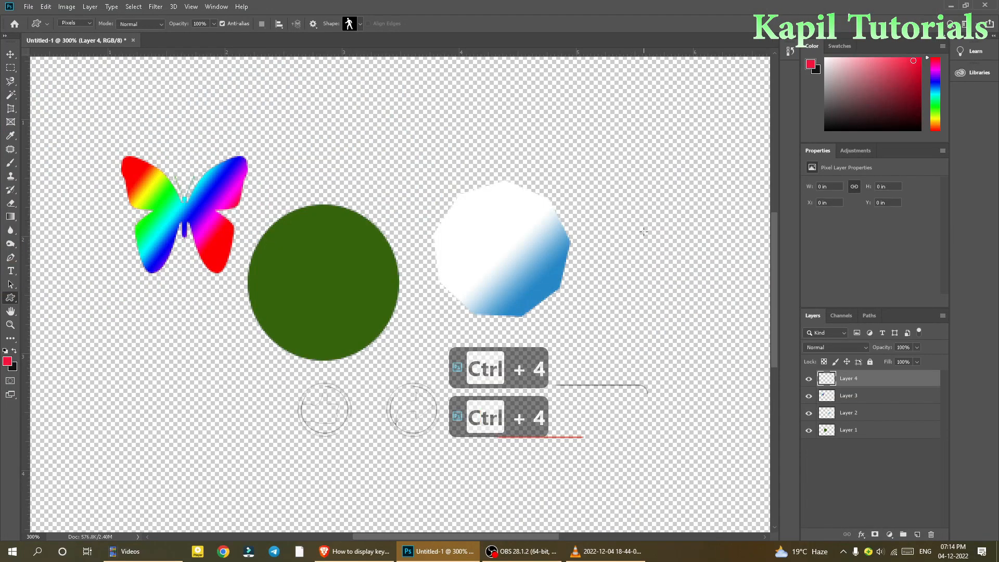
left_click_drag(653, 237, 754, 443)
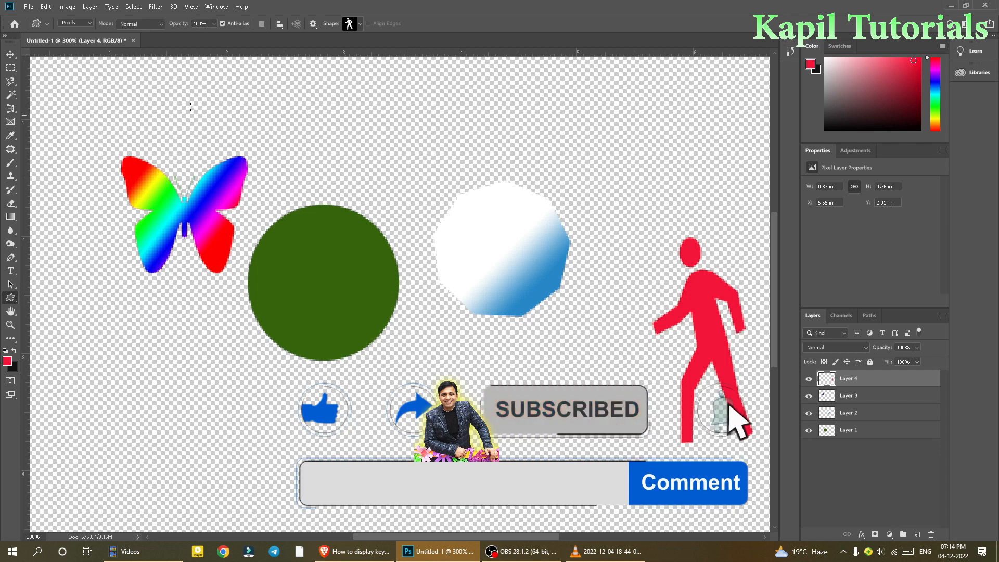
Step: Pick the airplane shape and draw a red airplane below the butterfly on the same layer as the walking person
left_click(361, 23)
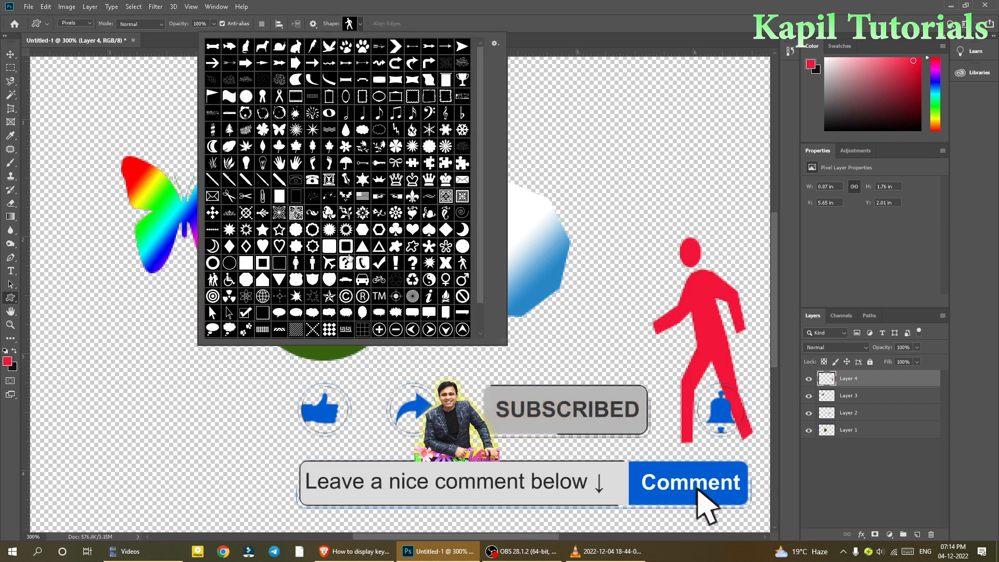
left_click(329, 263)
left_click(222, 434)
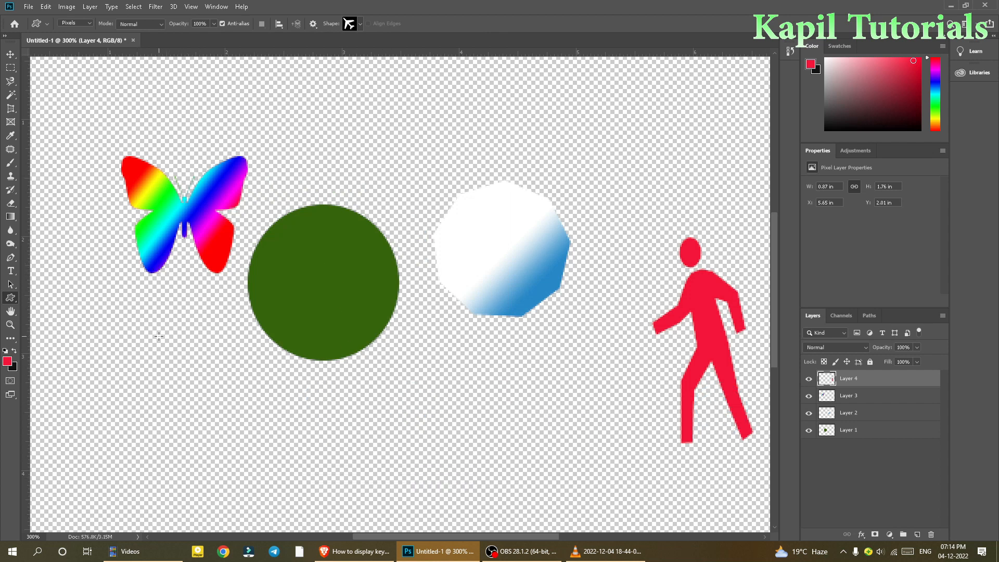
left_click_drag(145, 342, 287, 496)
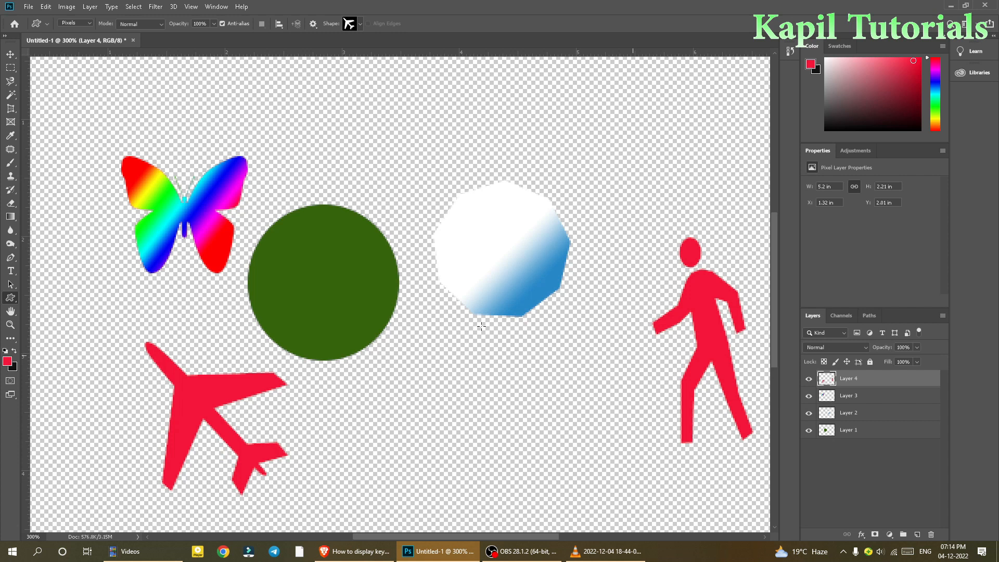
Step: Use the Move Tool to shift the airplane and walking-person layer up and left to about X 0.79 in, Y 1.83 in
left_click(11, 54)
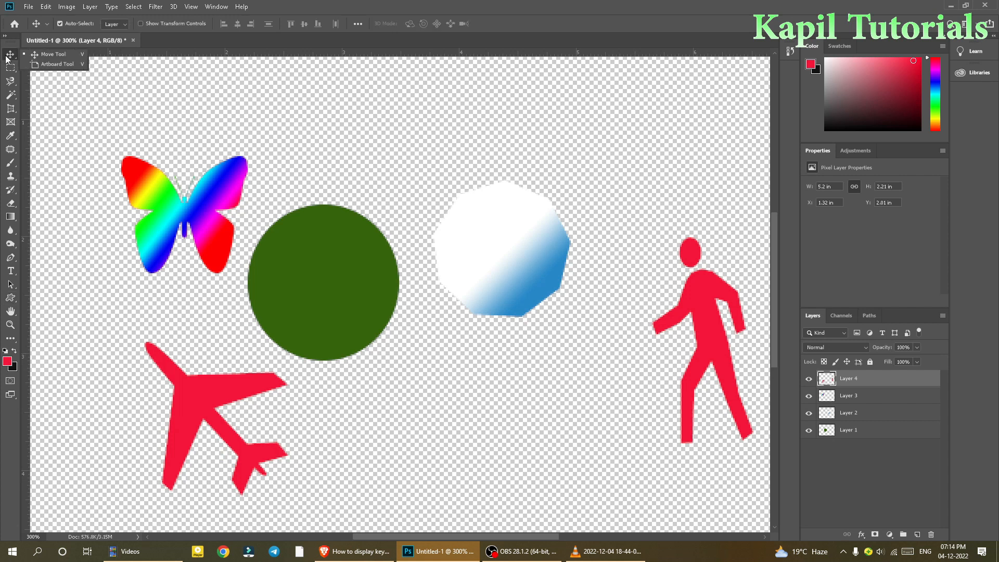
left_click_drag(201, 410, 138, 382)
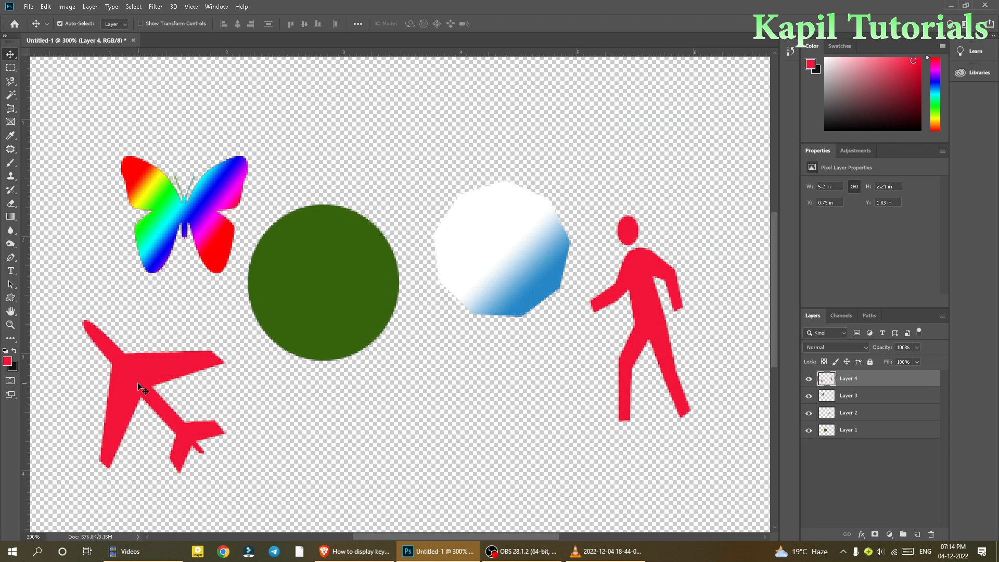